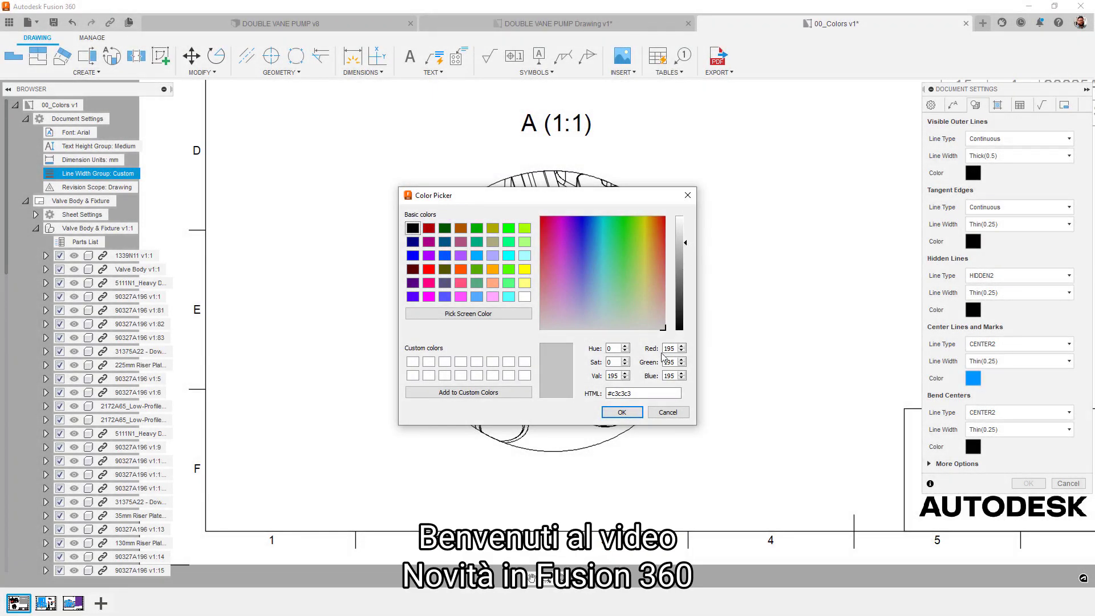
Step: Set the drawing's tangent edge color to light gray #c3c3c3, make hidden lines light gray as well, and apply the document settings
{"action": "left_click", "coordinate": [621, 412]}
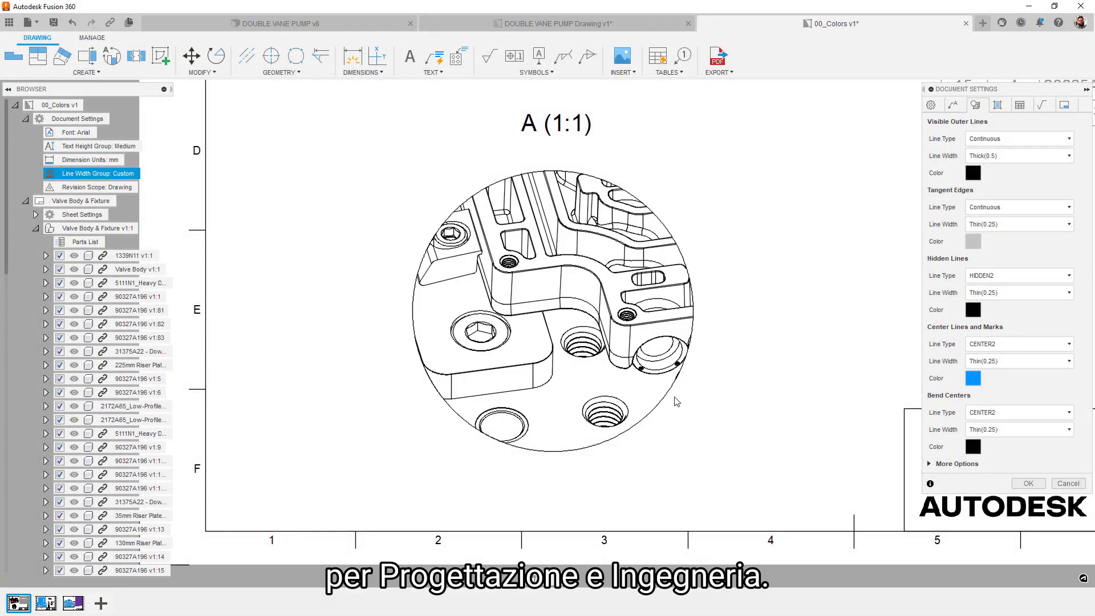
{"action": "left_click", "coordinate": [973, 310]}
{"action": "left_click_drag", "start_coordinate": [688, 330], "coordinate": [685, 246]}
{"action": "left_click", "coordinate": [621, 411]}
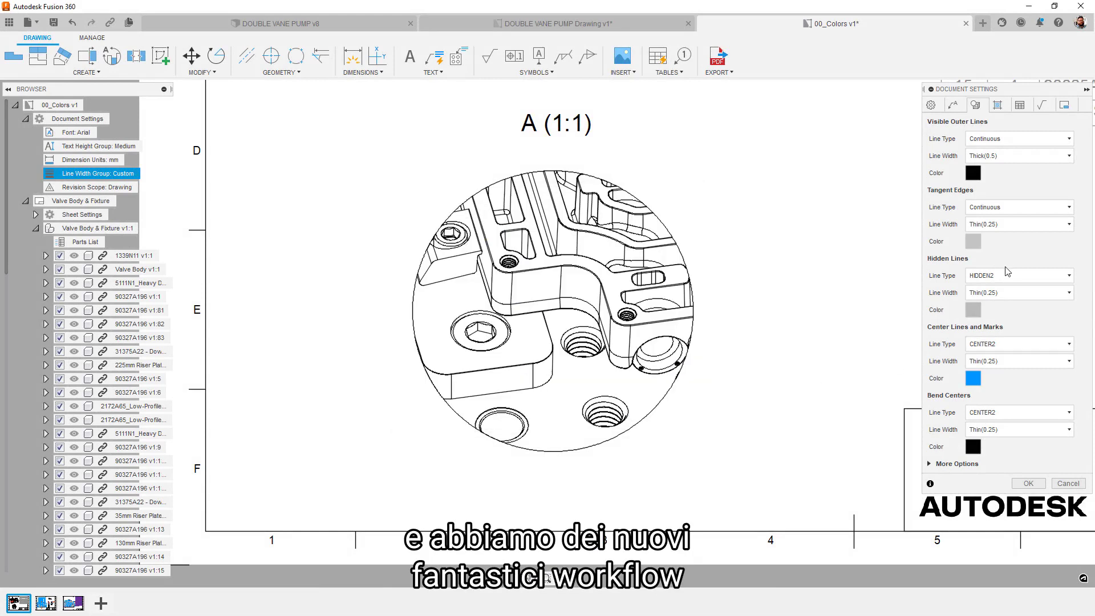
{"action": "left_click", "coordinate": [1026, 484]}
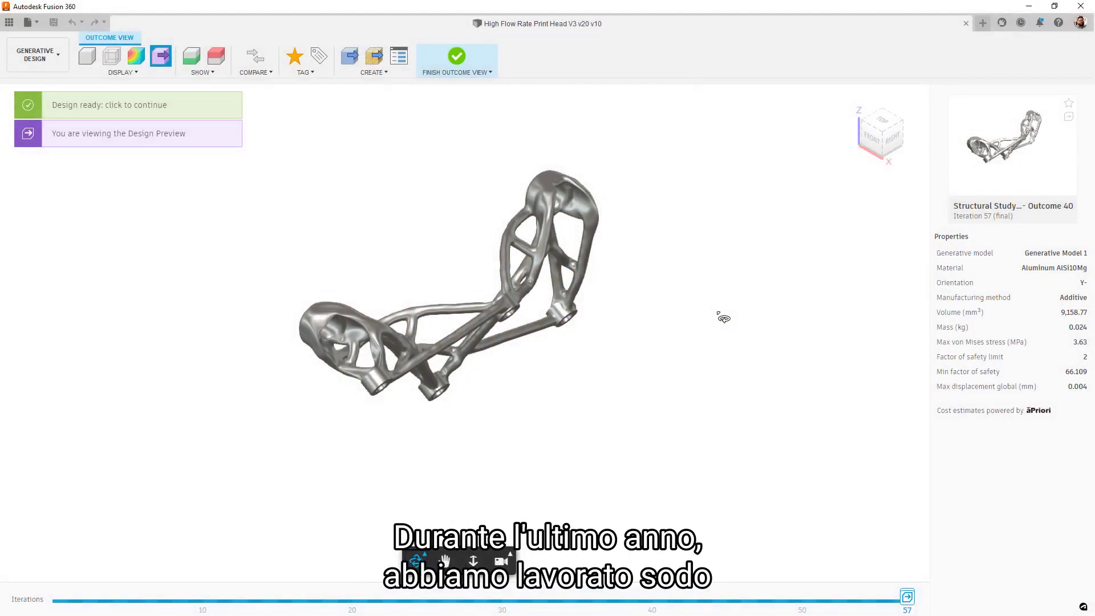
Step: Examine Outcome 40 from several angles and compare the Structural Study 1 version with the NEW study version side by side
{"action": "left_click_drag", "start_coordinate": [723, 317], "coordinate": [648, 267]}
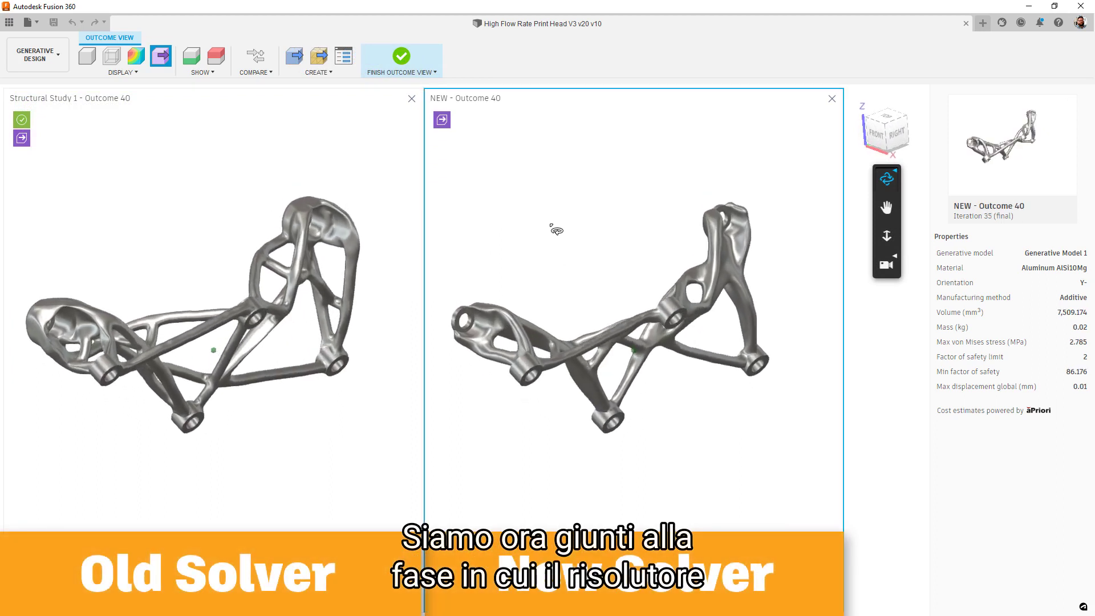
{"action": "left_click_drag", "start_coordinate": [556, 230], "coordinate": [564, 188]}
{"action": "left_click", "coordinate": [398, 206]}
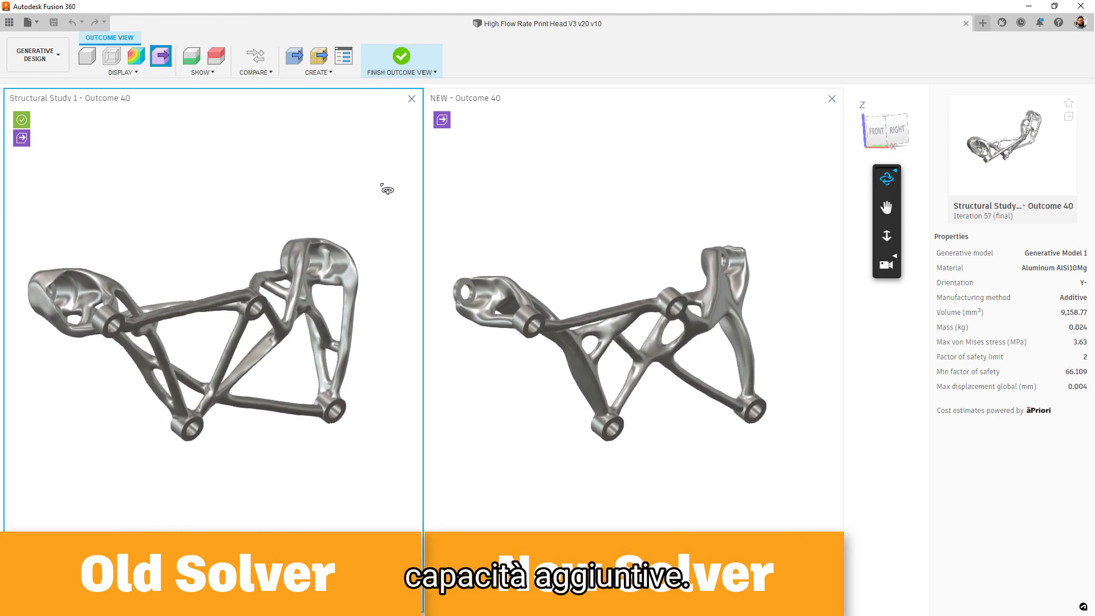
{"action": "left_click", "coordinate": [477, 193]}
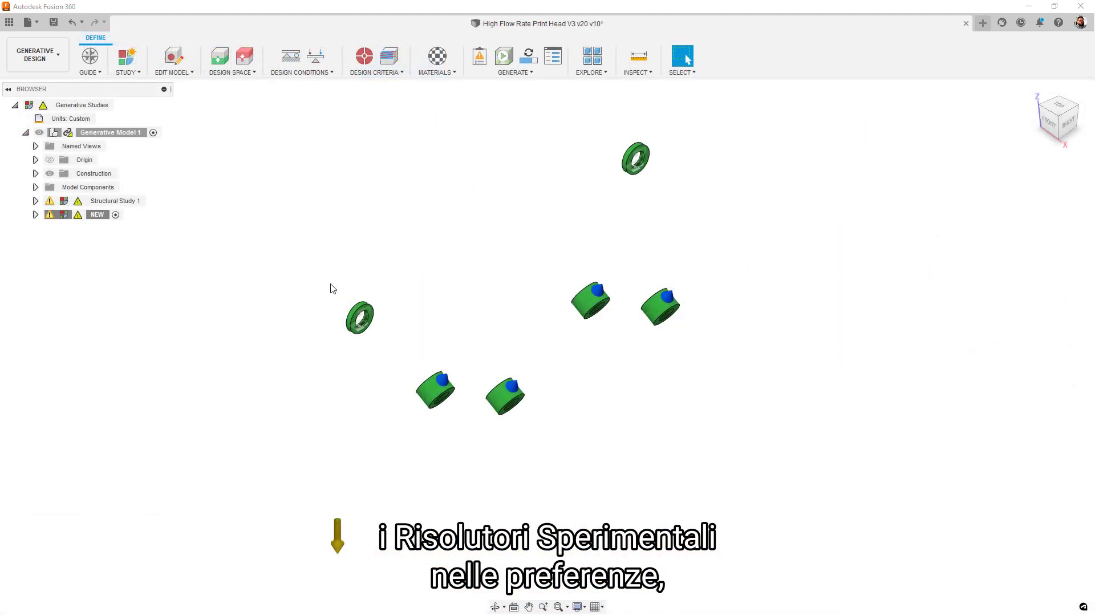
Step: Open the study settings of the active NEW generative study
{"action": "left_click", "coordinate": [139, 73]}
{"action": "left_click", "coordinate": [144, 97]}
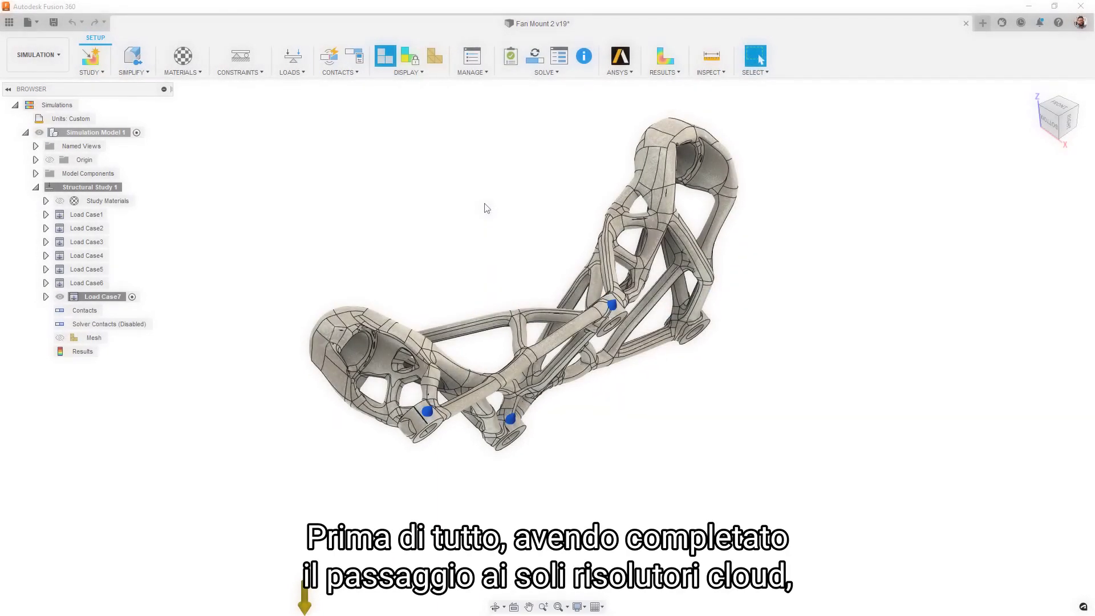
Step: Solve Structural Study 1 of the Fan Mount 2 simulation model and dismiss the job status
{"action": "left_click", "coordinate": [538, 57]}
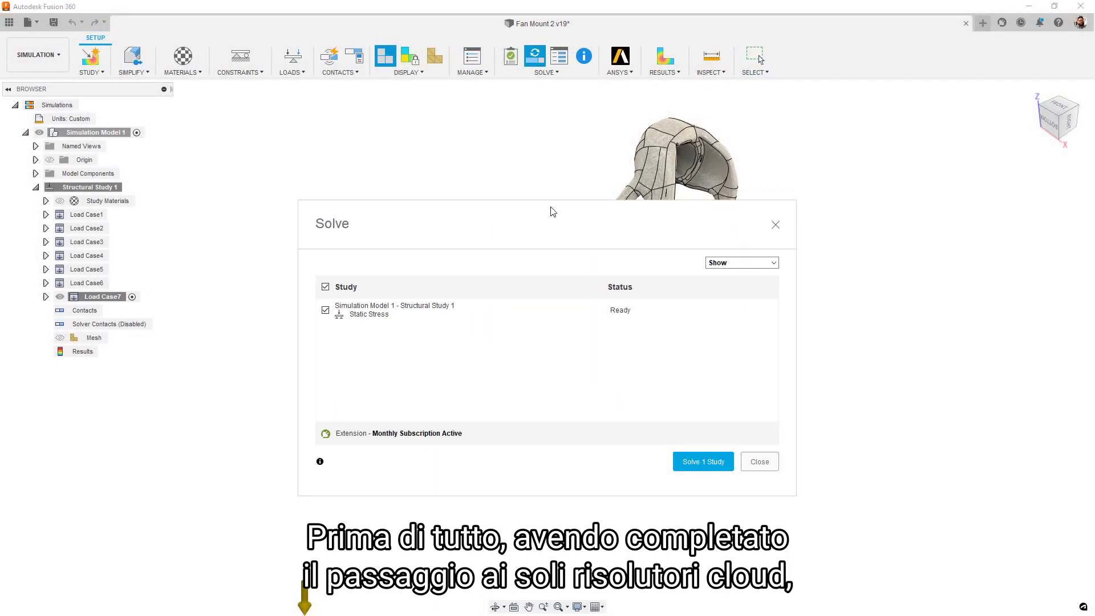
{"action": "left_click", "coordinate": [722, 465]}
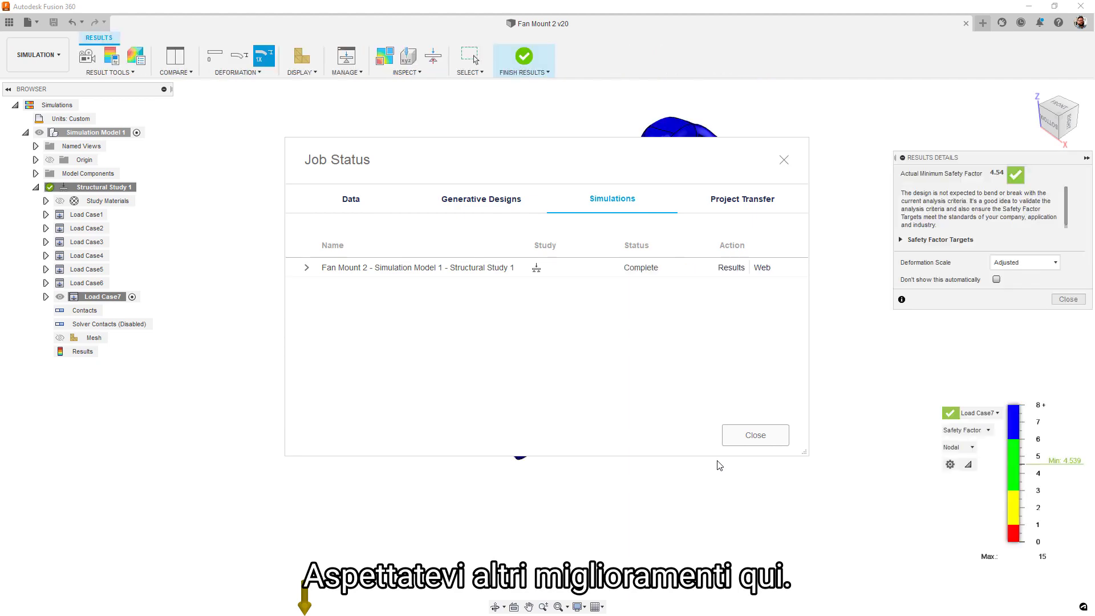
{"action": "left_click", "coordinate": [755, 435]}
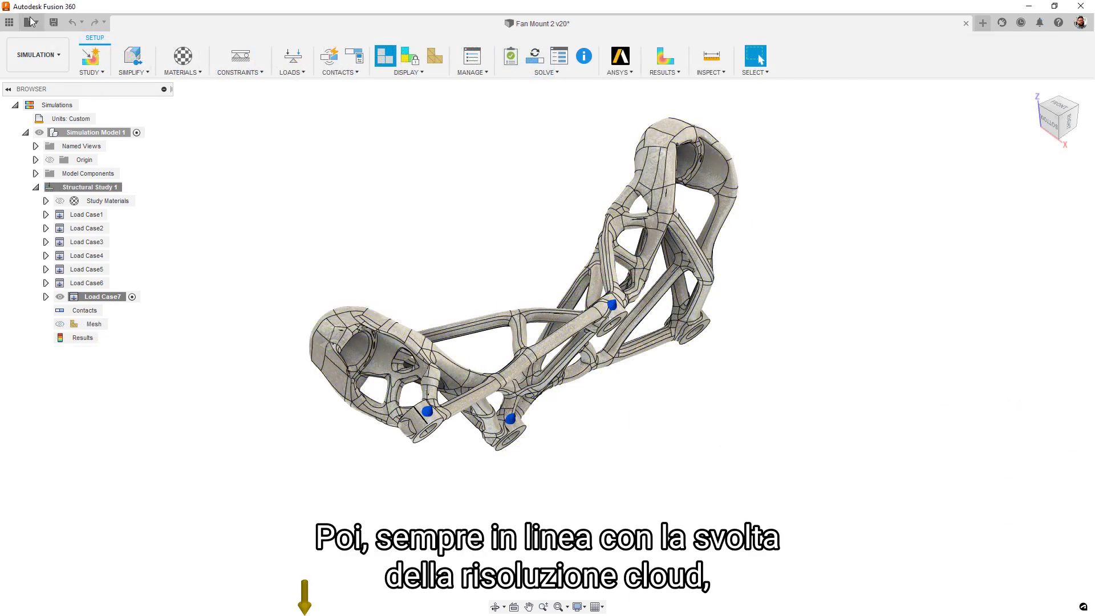
Step: Show the text commands window and run SimFEACSExperimentalSolve.DebugFullReturn /on
{"action": "left_click", "coordinate": [30, 22]}
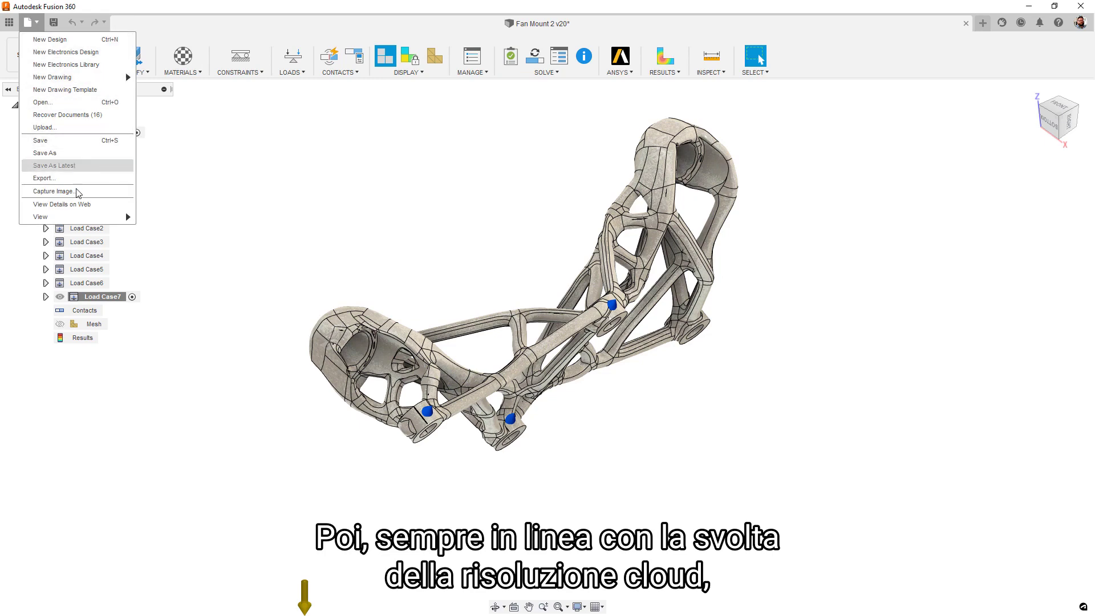
{"action": "mouse_move", "coordinate": [78, 218]}
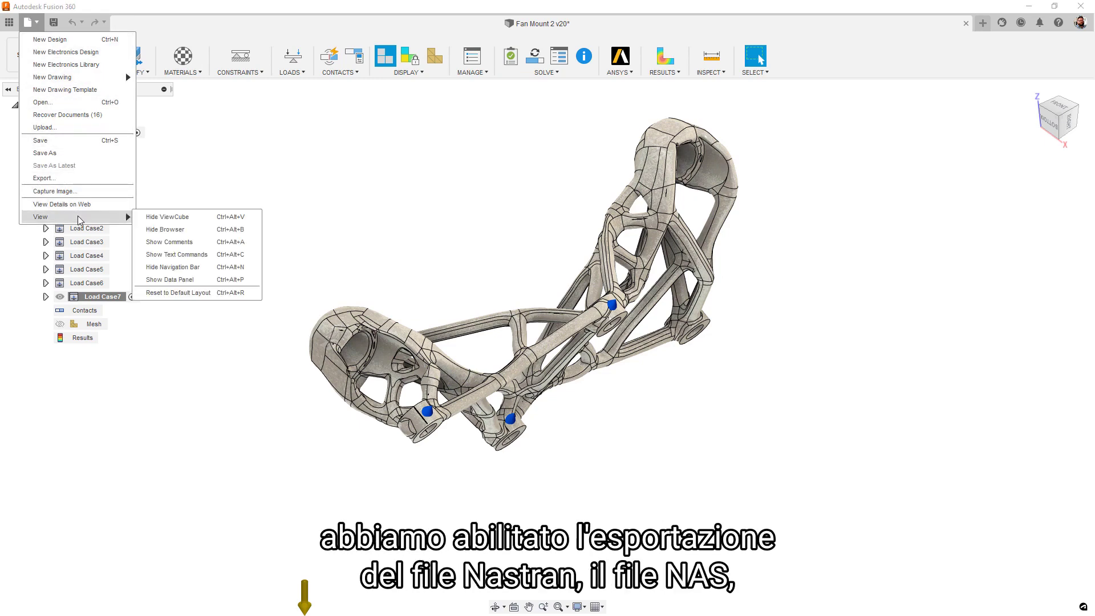
{"action": "left_click", "coordinate": [203, 254]}
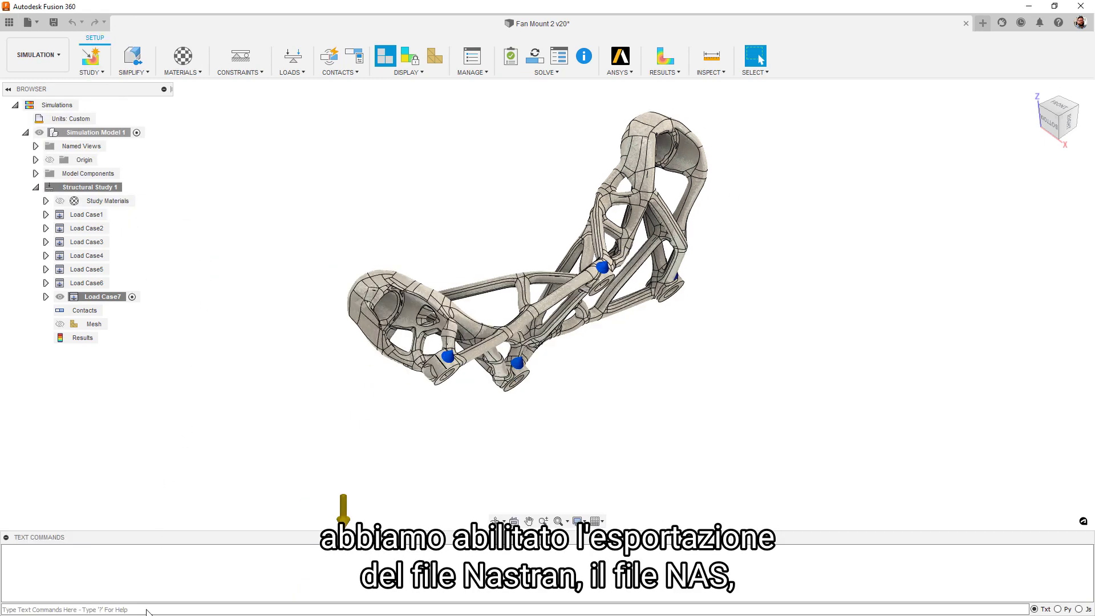
{"action": "right_click", "coordinate": [147, 610]}
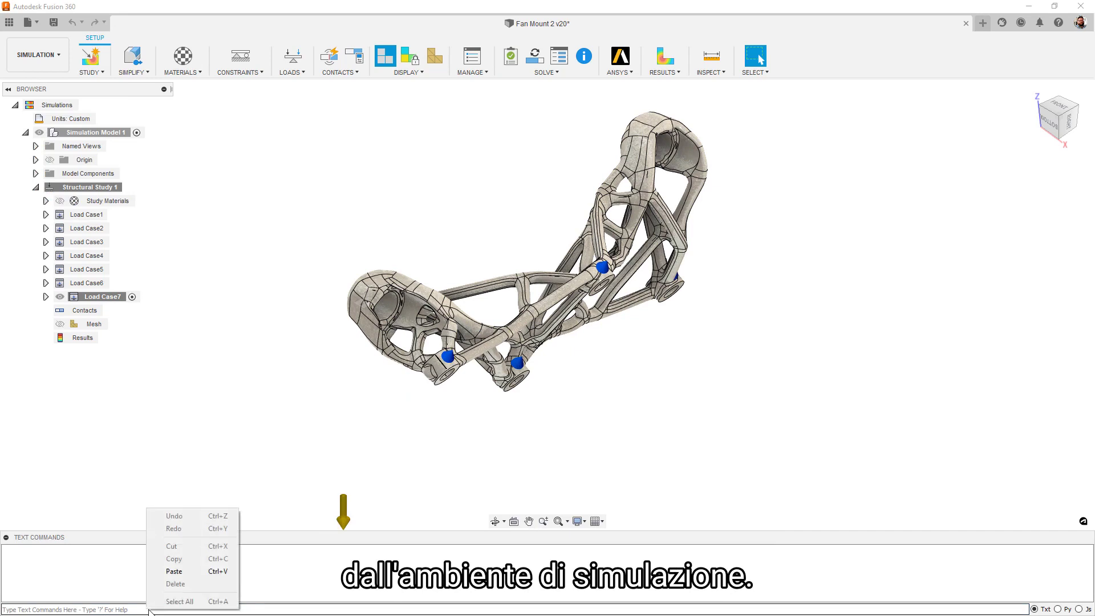
{"action": "left_click", "coordinate": [174, 571]}
{"action": "key", "text": "Return"}
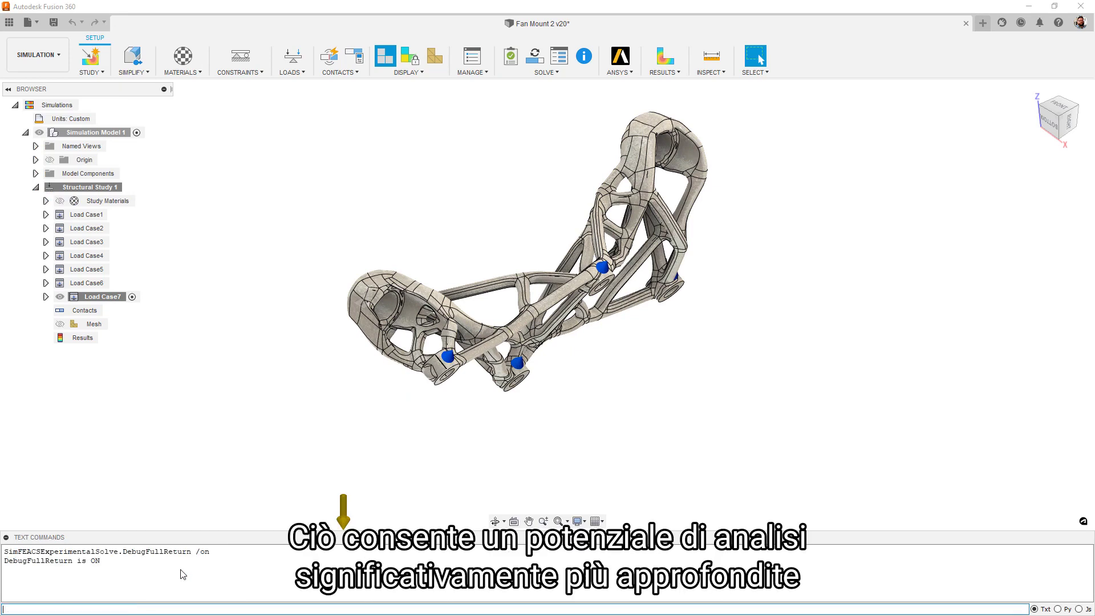
{"action": "left_click", "coordinate": [34, 25]}
{"action": "mouse_move", "coordinate": [110, 220]}
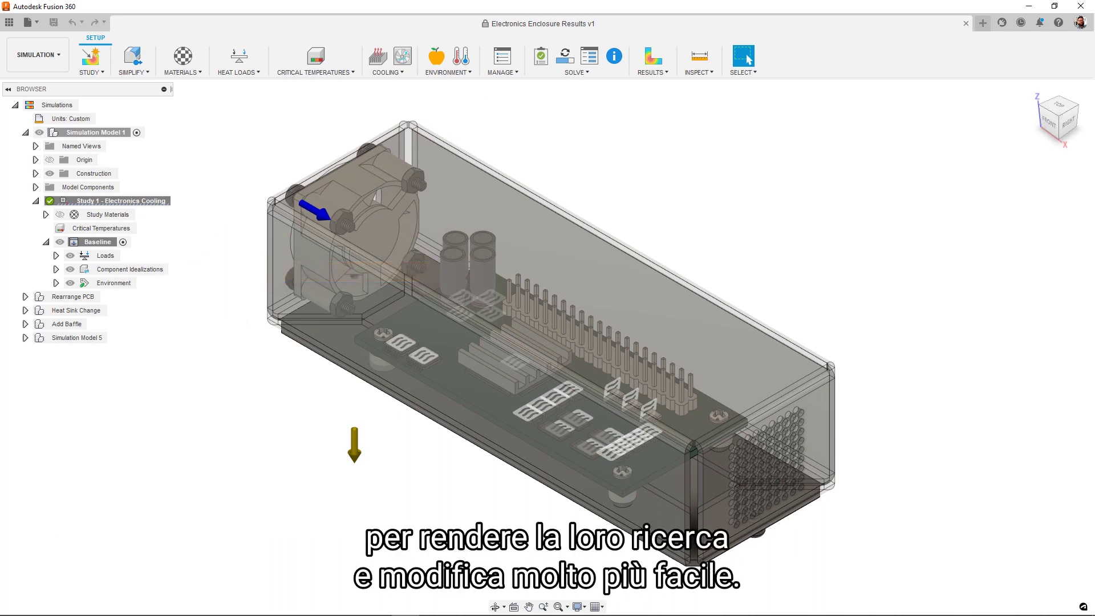
Step: Open the critical temperatures of the Electronics Cooling study and, with the PCB components expanded, select the /2X20:1 body in the table
{"action": "left_click", "coordinate": [46, 242]}
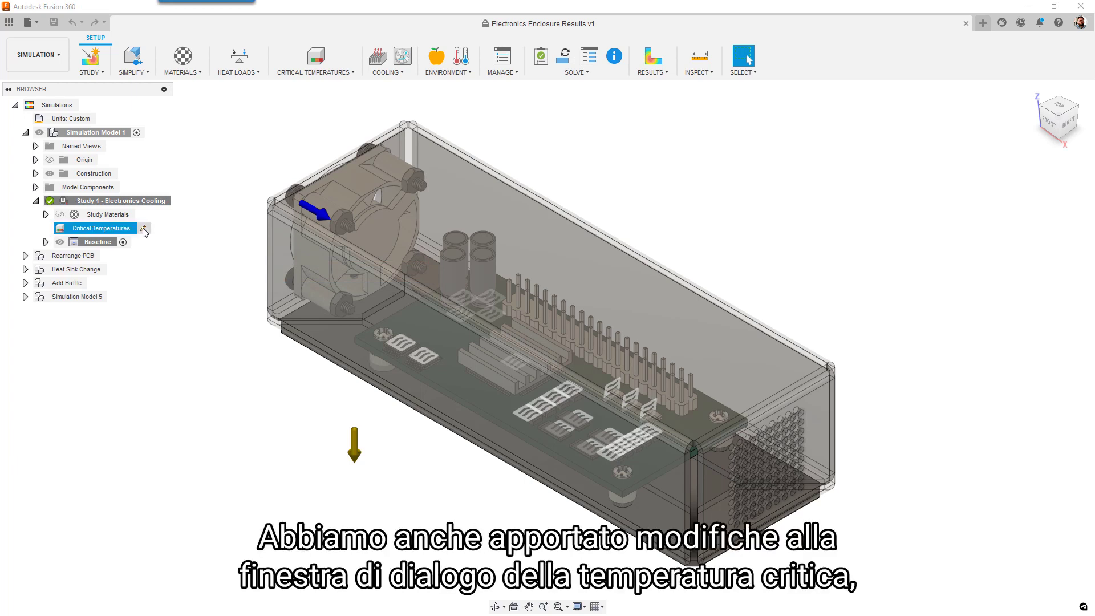
{"action": "left_click", "coordinate": [144, 229]}
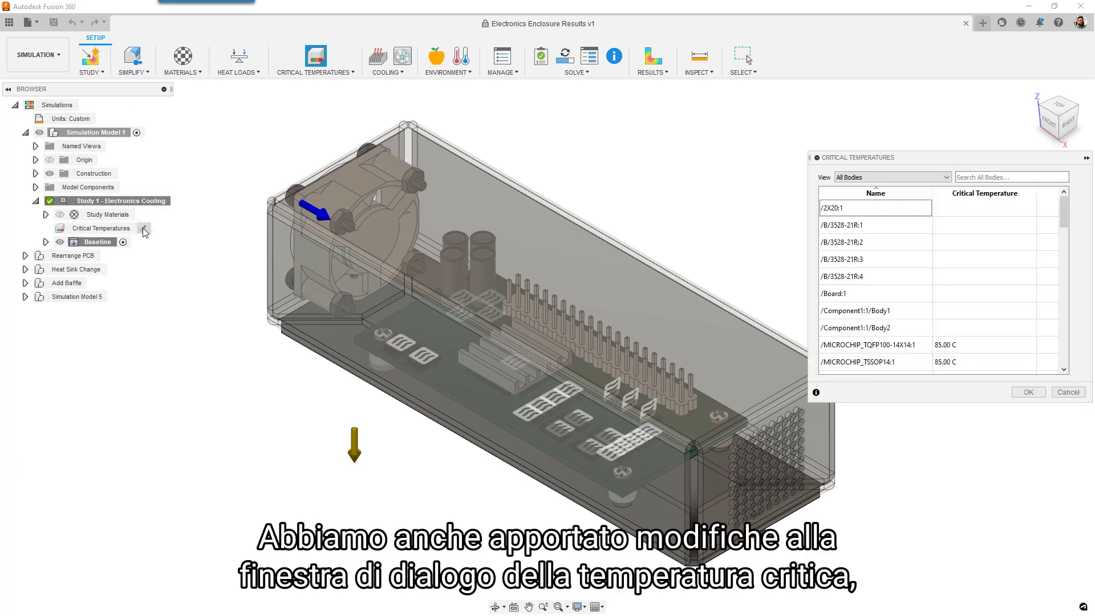
{"action": "left_click", "coordinate": [35, 187]}
{"action": "left_click", "coordinate": [46, 214]}
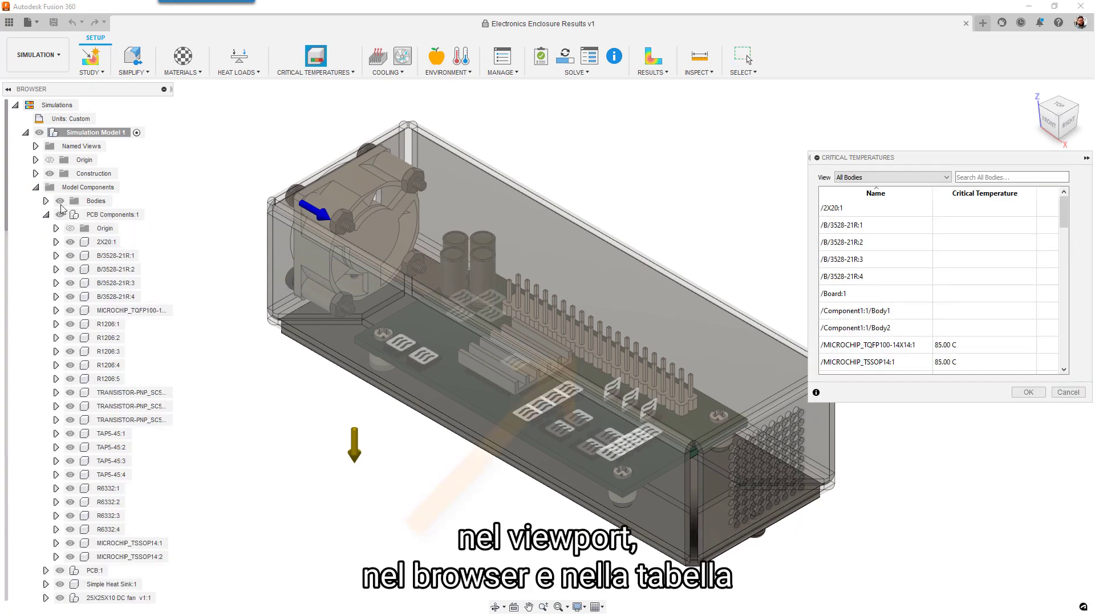
{"action": "left_click", "coordinate": [855, 207]}
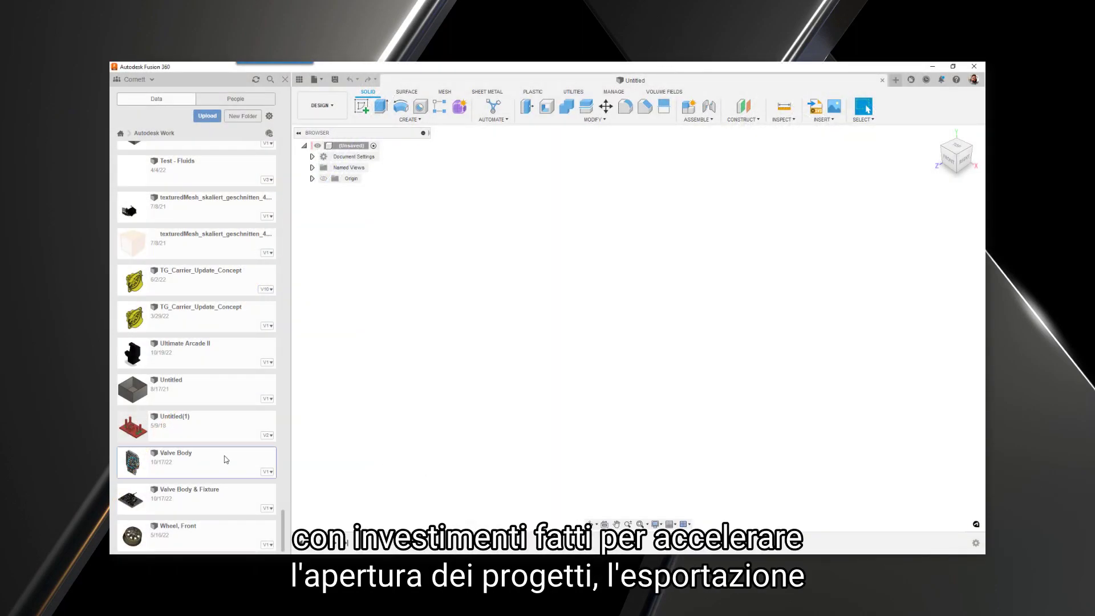
Step: Open the Valve Body design from the Autodesk Work project
{"action": "double_click", "coordinate": [227, 460]}
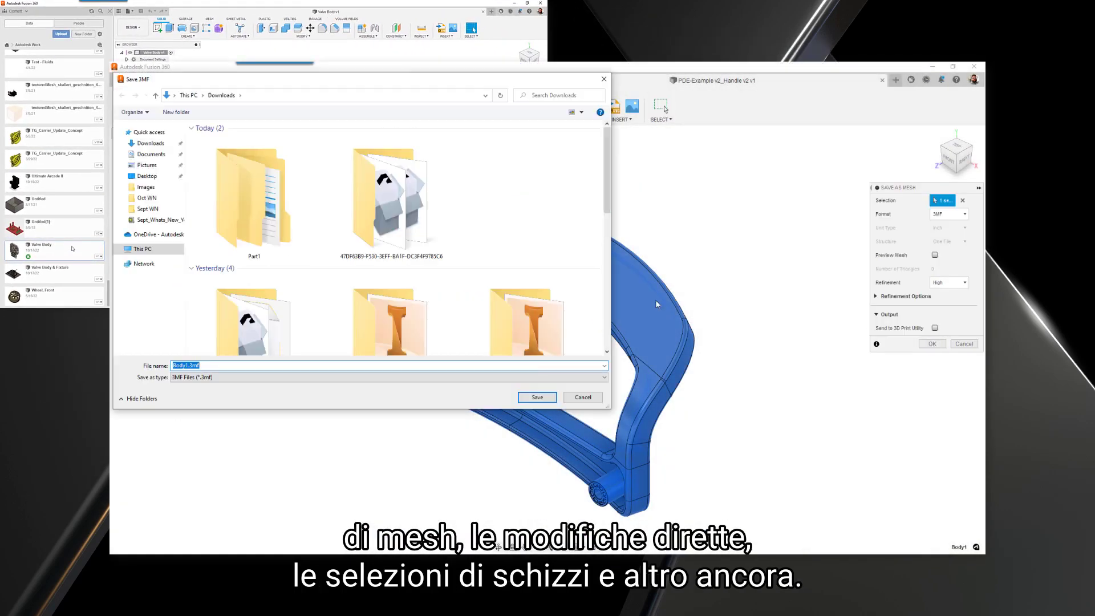
Step: Save the handle body's high-refinement mesh as Body1.3mf in Downloads
{"action": "key", "text": "Return"}
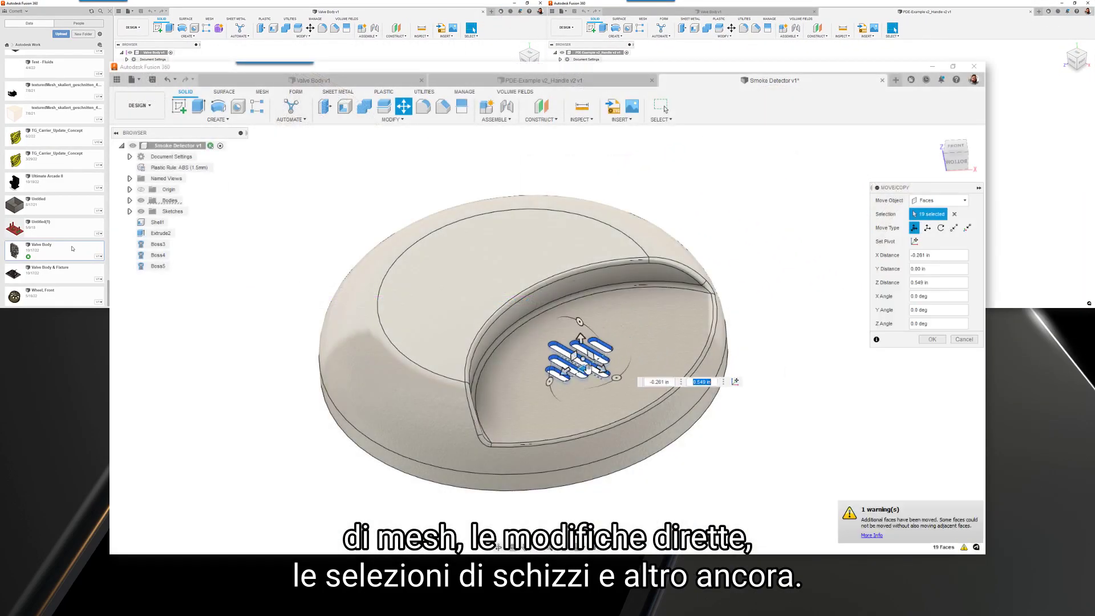
Step: Move the 19 selected slot faces on the smoke detector by -0.261 in along X and 0.549 in along Z
{"action": "left_click", "coordinate": [920, 341]}
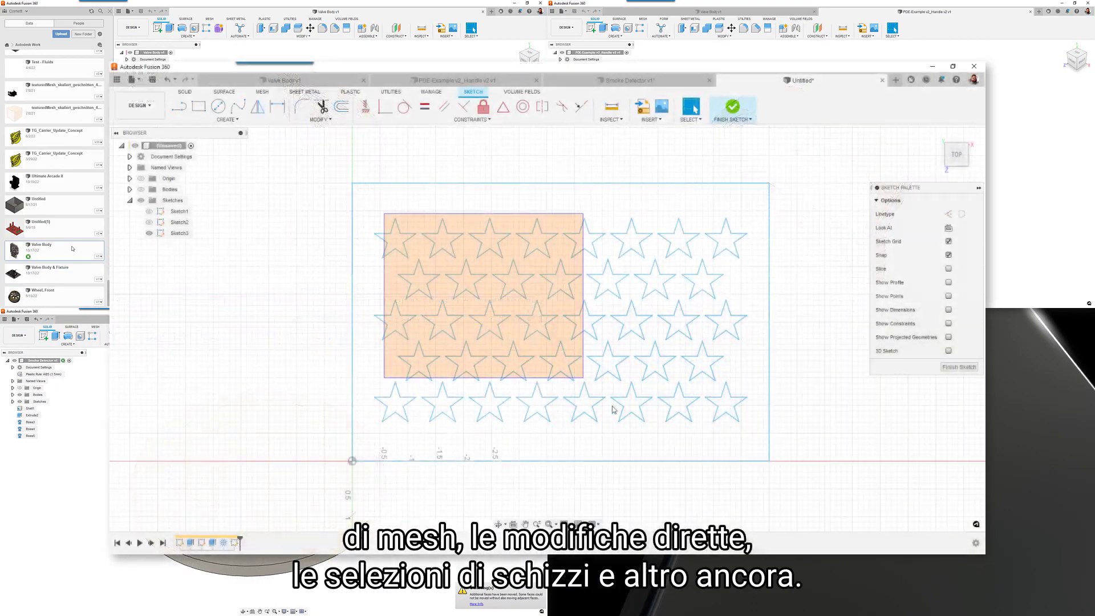
Step: Select the block of stars in the sketch pattern with a selection window
{"action": "left_click_drag", "start_coordinate": [613, 410], "coordinate": [637, 435]}
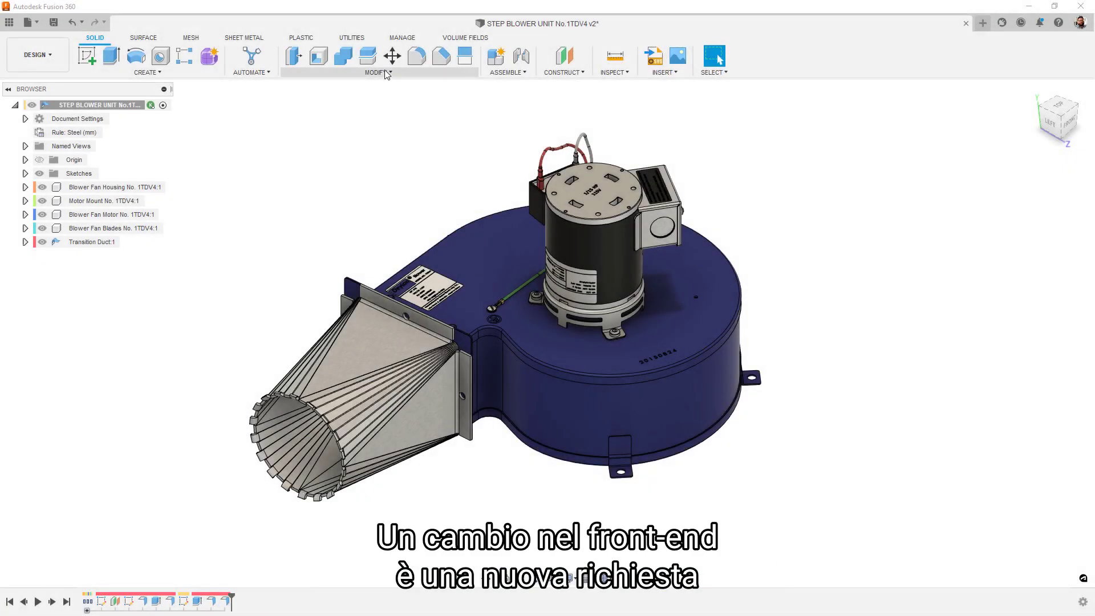
Step: Assign the Aluminum physical material from the Fusion 360 Material Library to the Blower Fan Motor component
{"action": "left_click", "coordinate": [386, 72]}
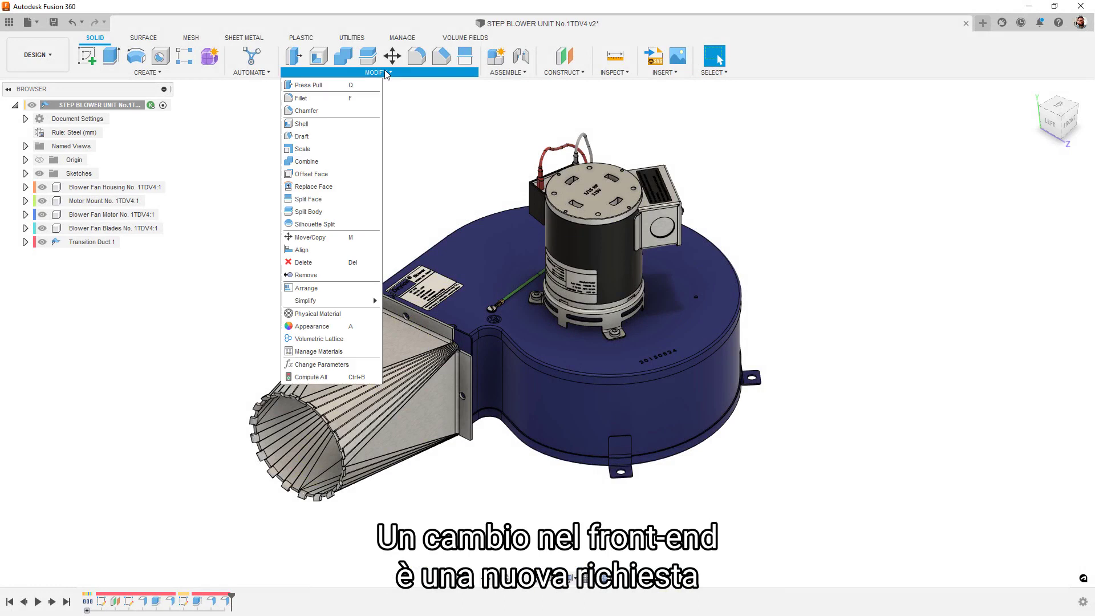
{"action": "left_click", "coordinate": [317, 314]}
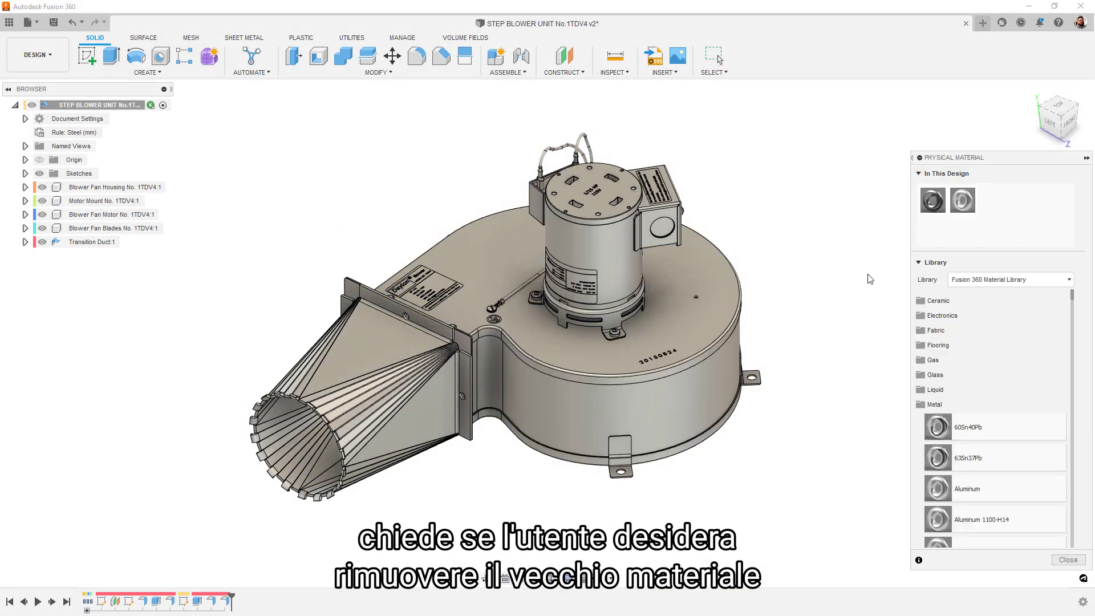
{"action": "left_click_drag", "start_coordinate": [942, 496], "coordinate": [119, 215]}
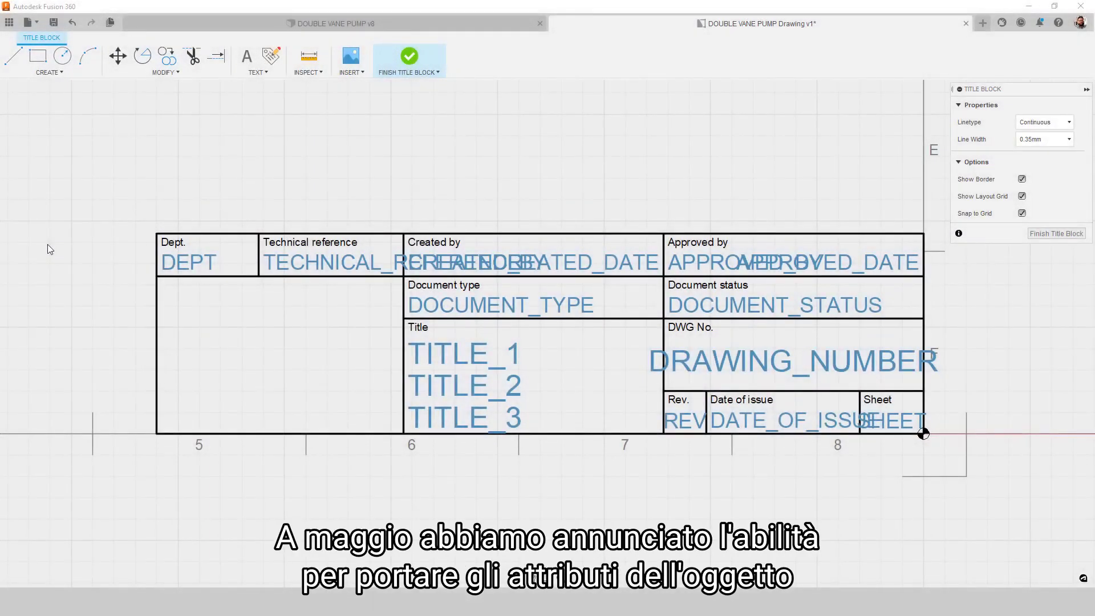
Step: Place an attribute in the title block's empty cell below Dept. and open its choice of attribute types
{"action": "left_click", "coordinate": [271, 55]}
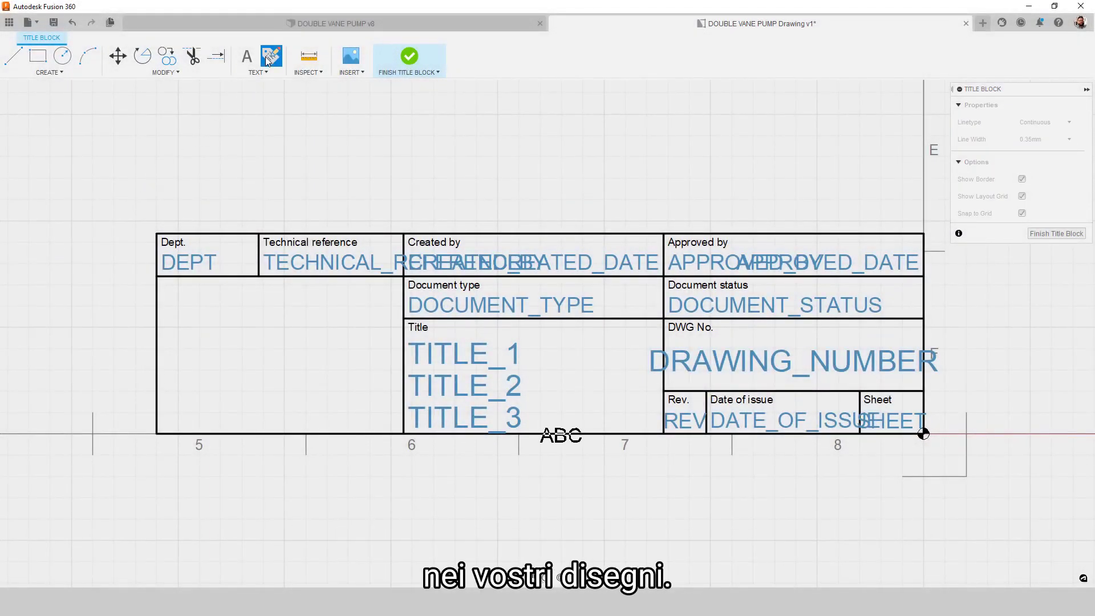
{"action": "left_click", "coordinate": [175, 325]}
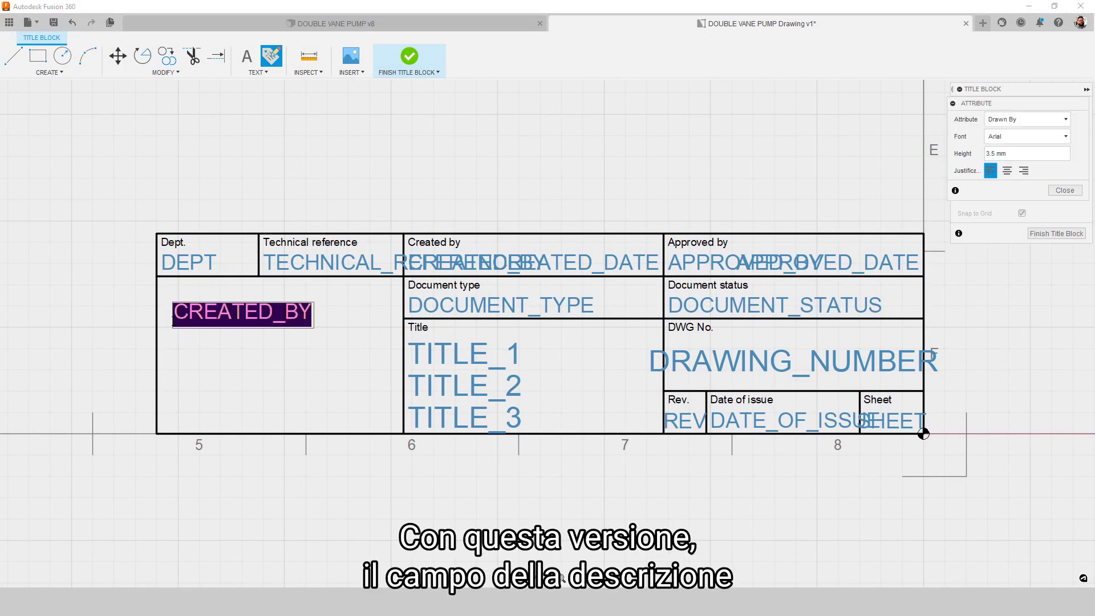
{"action": "left_click", "coordinate": [1037, 122]}
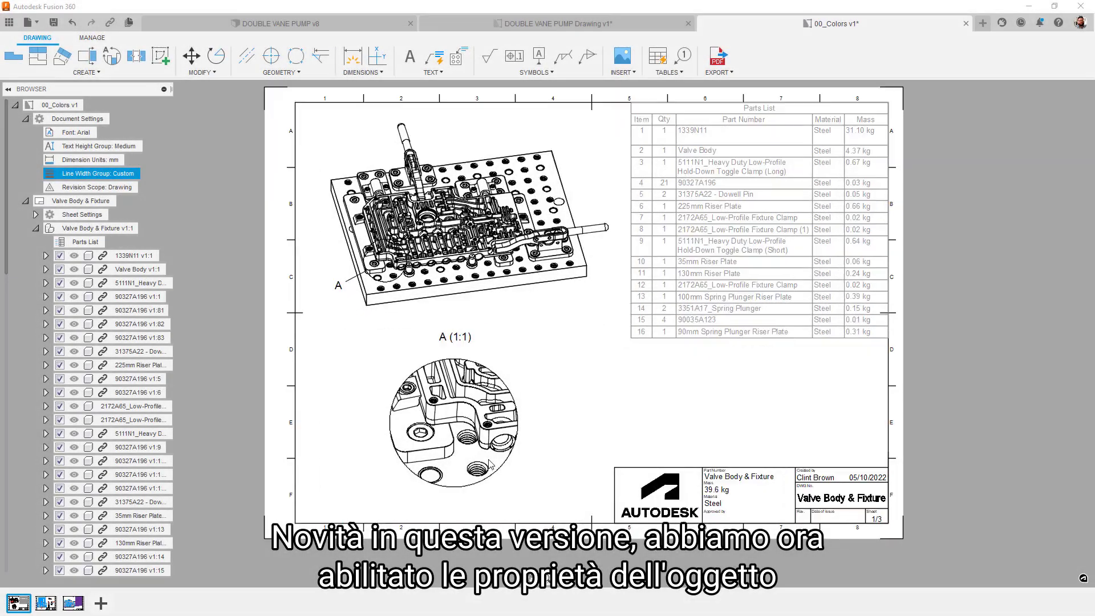
Step: Set the Tangent Edges color in the drawing's document settings to light gray #c3c3c3
{"action": "scroll", "coordinate": [489, 463], "scroll_direction": "up", "scroll_amount": 5}
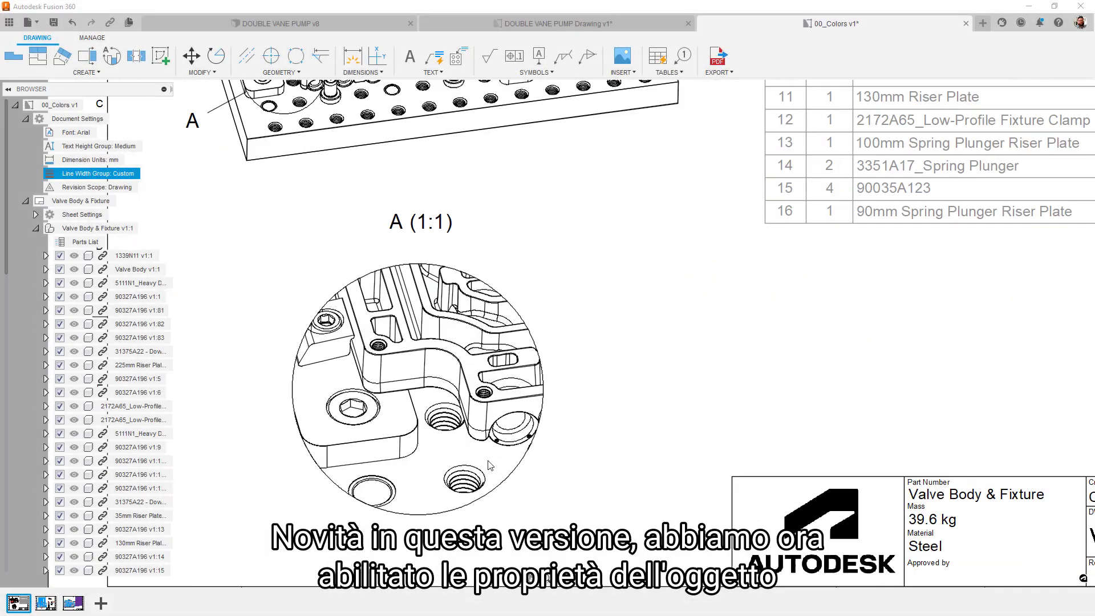
{"action": "scroll", "coordinate": [571, 394], "scroll_direction": "up", "scroll_amount": 3}
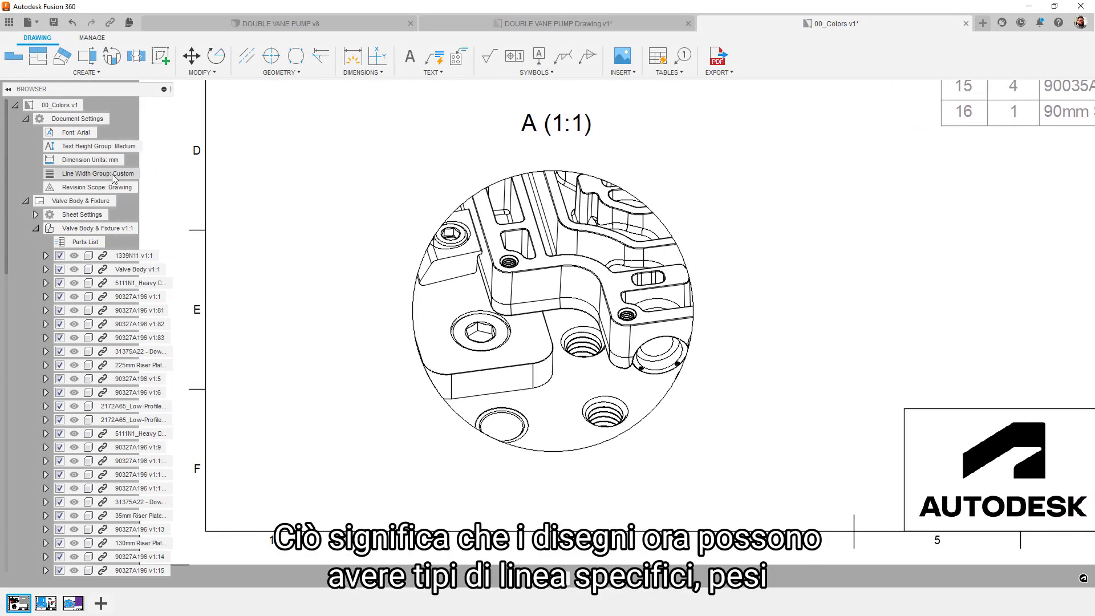
{"action": "left_click", "coordinate": [146, 174]}
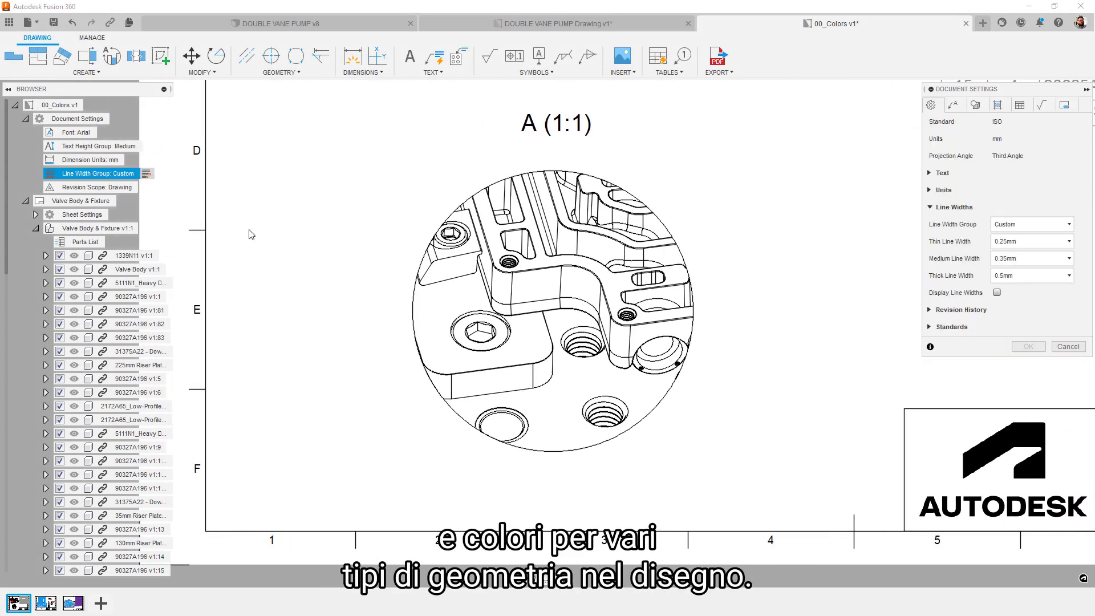
{"action": "left_click", "coordinate": [975, 106]}
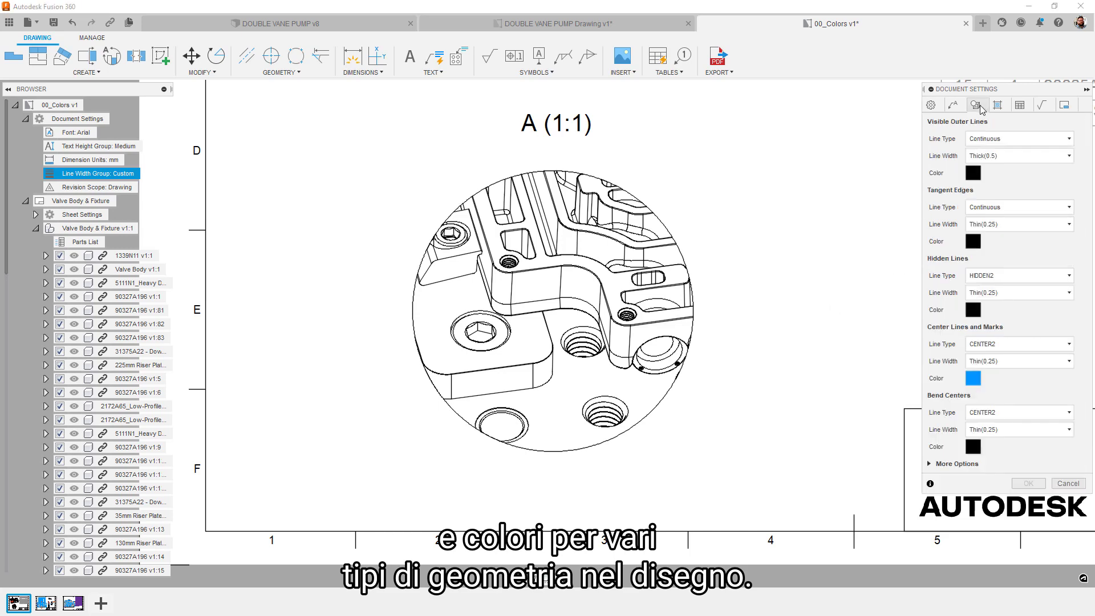
{"action": "left_click", "coordinate": [973, 241]}
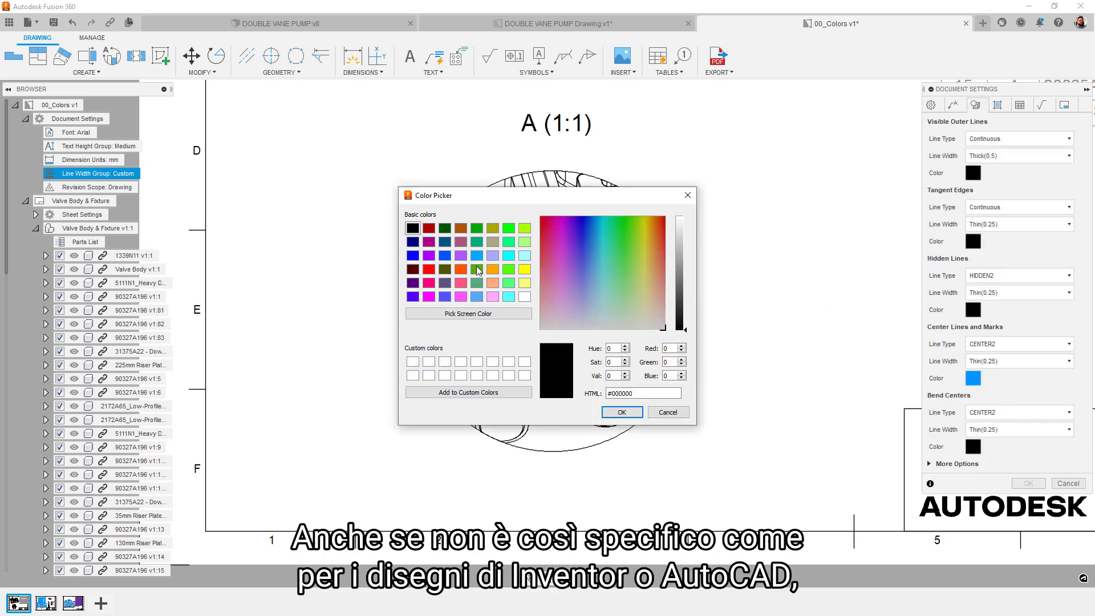
{"action": "left_click_drag", "start_coordinate": [685, 329], "coordinate": [687, 243]}
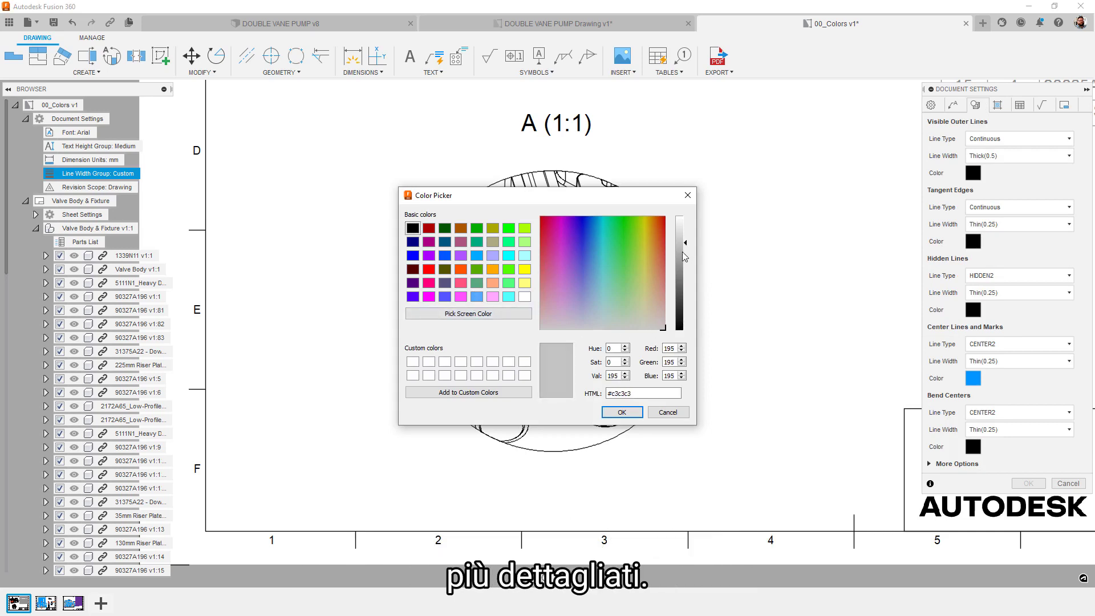
{"action": "left_click", "coordinate": [622, 413]}
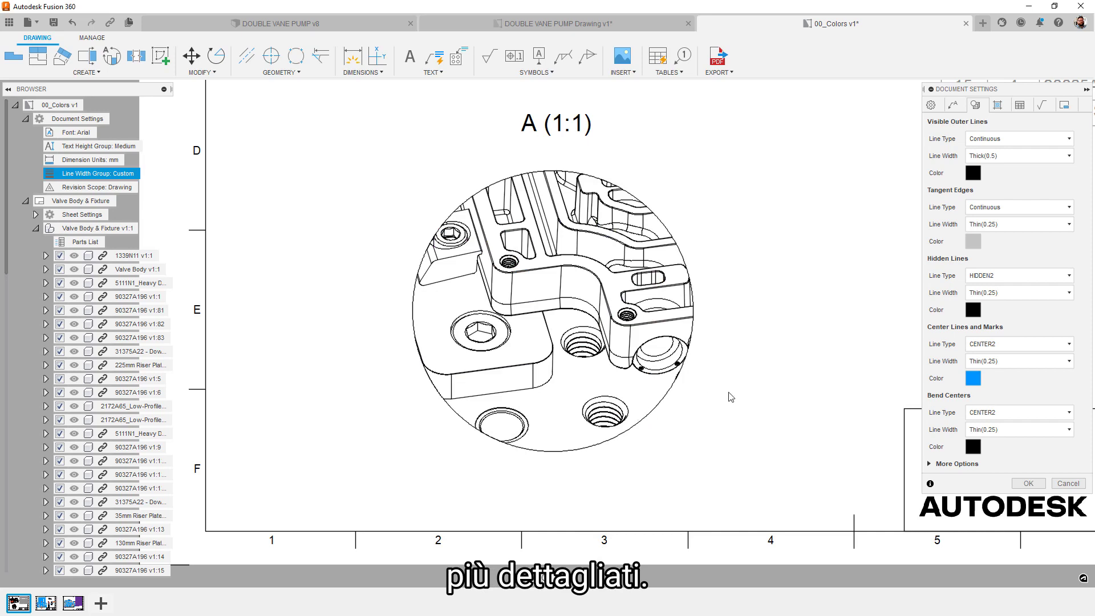
Step: Set the Hidden Lines color to a similar light gray and apply the document settings to the drawing
{"action": "left_click", "coordinate": [972, 311]}
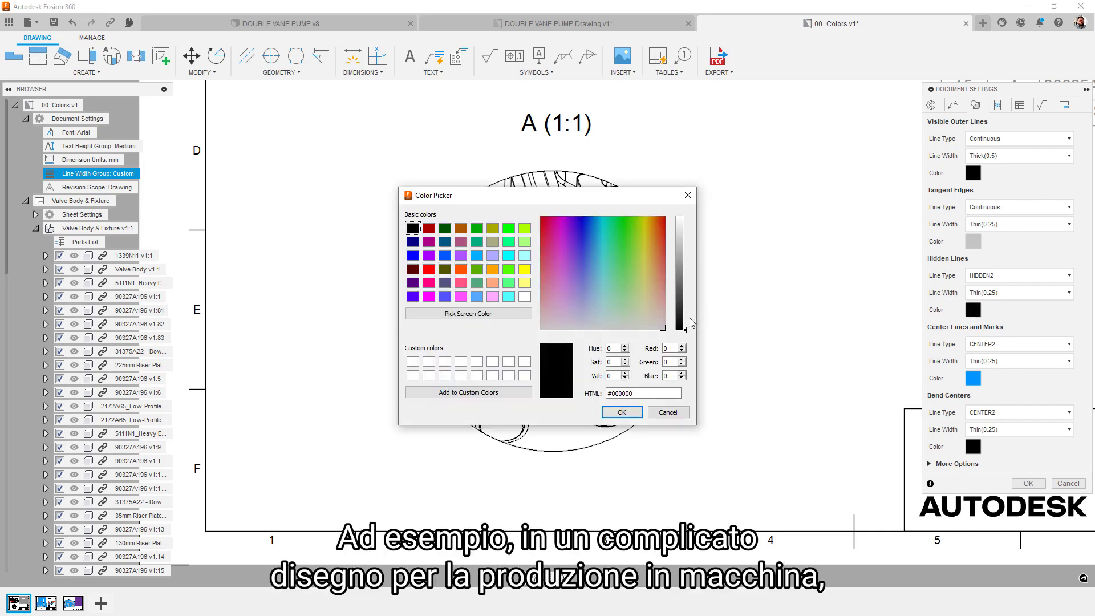
{"action": "left_click_drag", "start_coordinate": [687, 333], "coordinate": [684, 246]}
{"action": "left_click", "coordinate": [623, 412]}
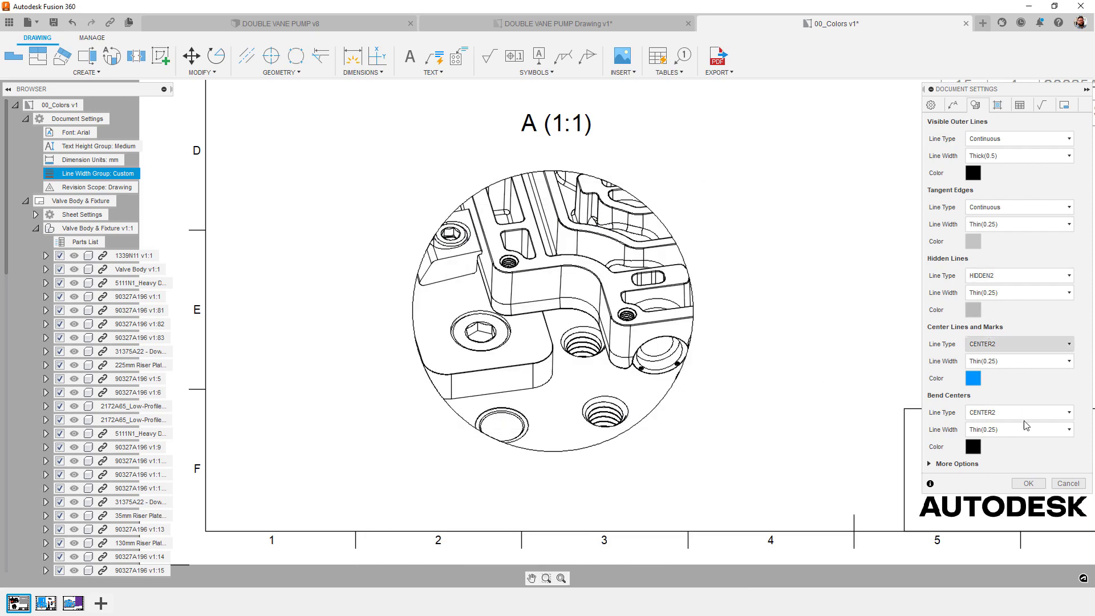
{"action": "left_click", "coordinate": [1025, 484]}
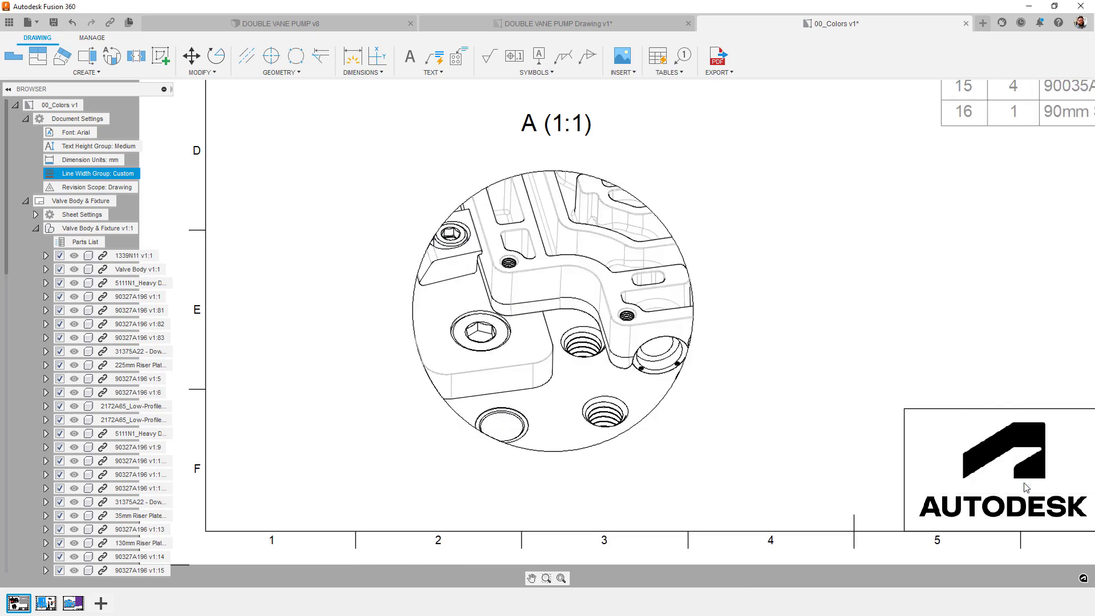
Step: Apply the A Type Bulb - Frosted - 1500lm appearance with the hatched line texture to the lift ring body
{"action": "key", "text": "a"}
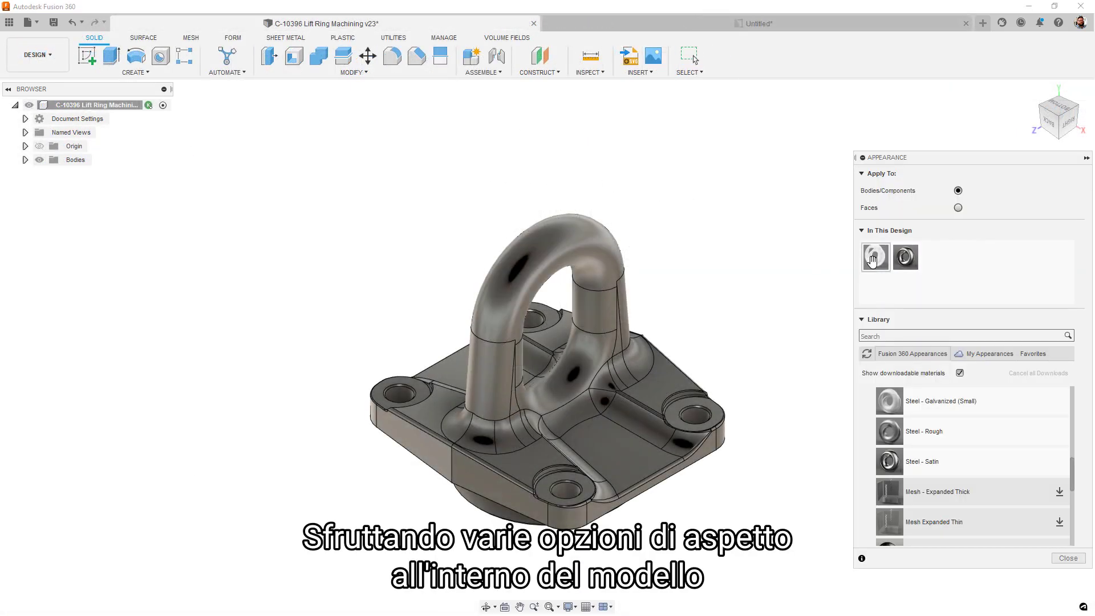
{"action": "left_click_drag", "start_coordinate": [872, 260], "coordinate": [606, 267]}
Step: Examine the advanced settings of the A Type Bulb - Frosted - 1500lm appearance, including the transforms of its Shade Lines.png image texture
{"action": "double_click", "coordinate": [882, 260]}
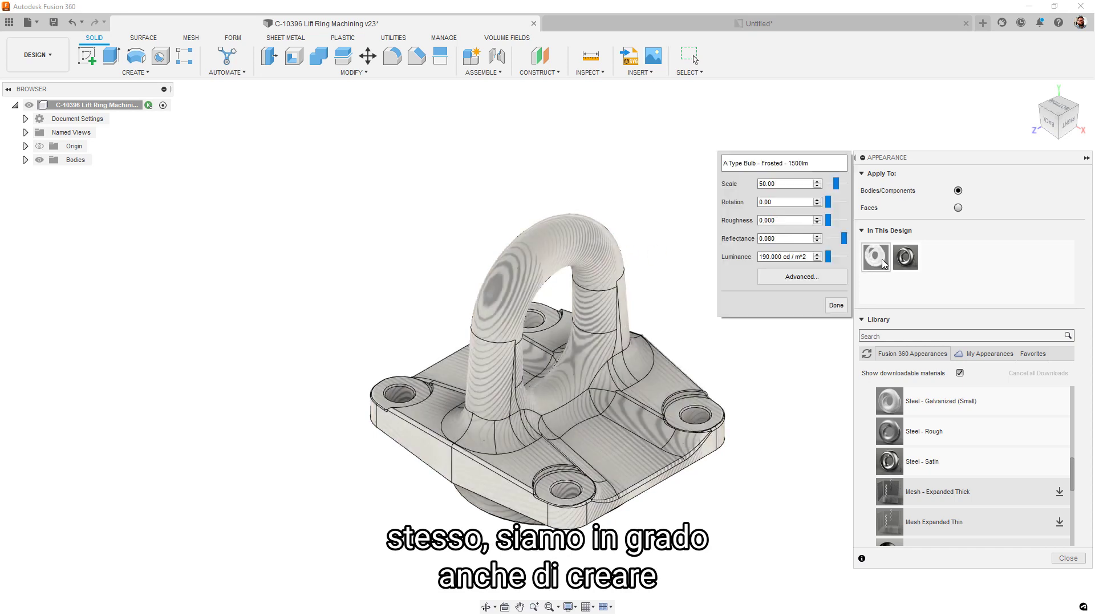
{"action": "left_click", "coordinate": [818, 280]}
{"action": "left_click_drag", "start_coordinate": [837, 398], "coordinate": [838, 525]}
{"action": "left_click_drag", "start_coordinate": [845, 326], "coordinate": [916, 326]}
{"action": "left_click", "coordinate": [910, 299]}
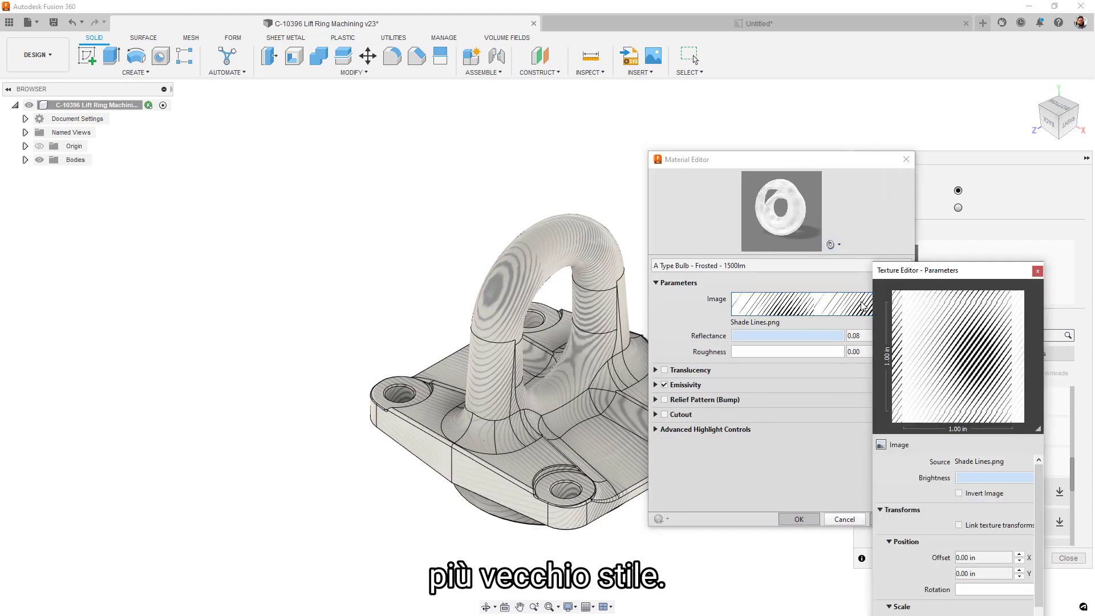
{"action": "left_click_drag", "start_coordinate": [950, 278], "coordinate": [919, 200]}
{"action": "left_click", "coordinate": [986, 587]}
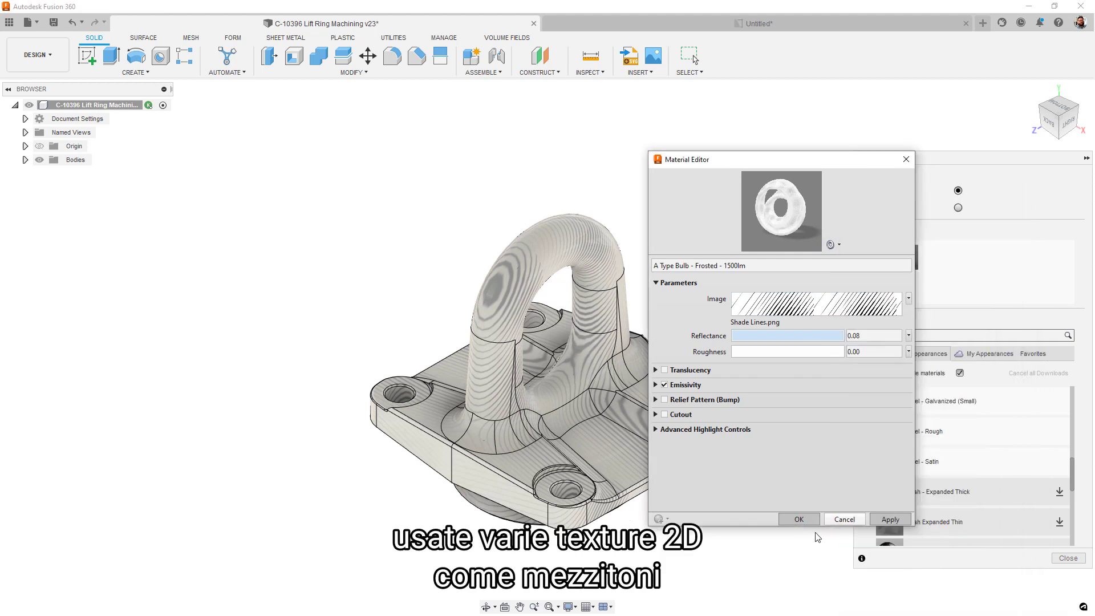
{"action": "left_click", "coordinate": [844, 519]}
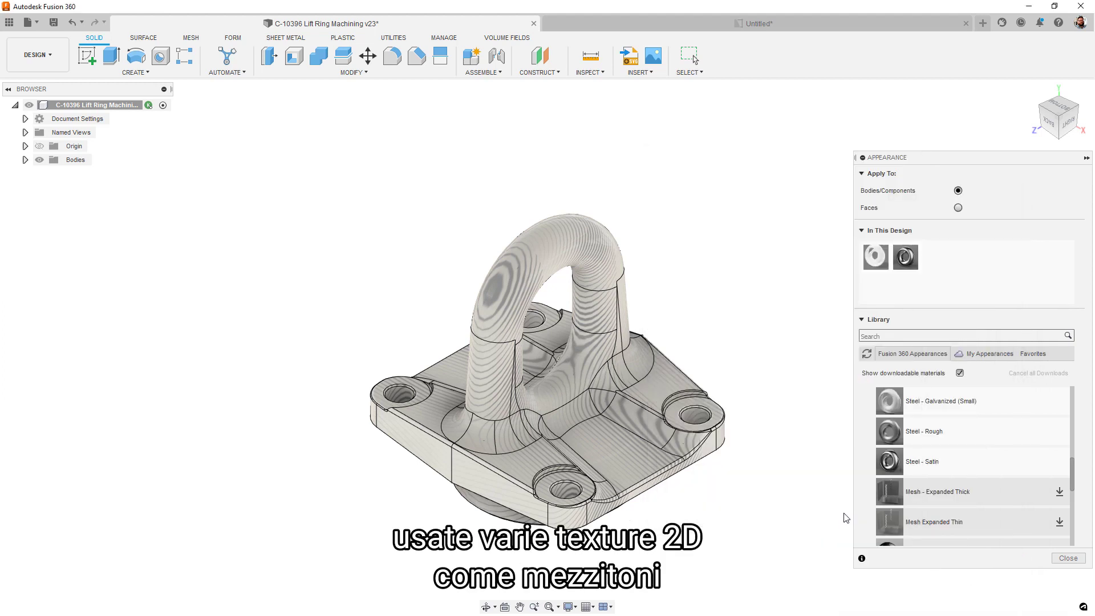
Step: Save the lift ring design and switch to its untitled drawing
{"action": "left_click", "coordinate": [55, 24]}
{"action": "left_click", "coordinate": [533, 341]}
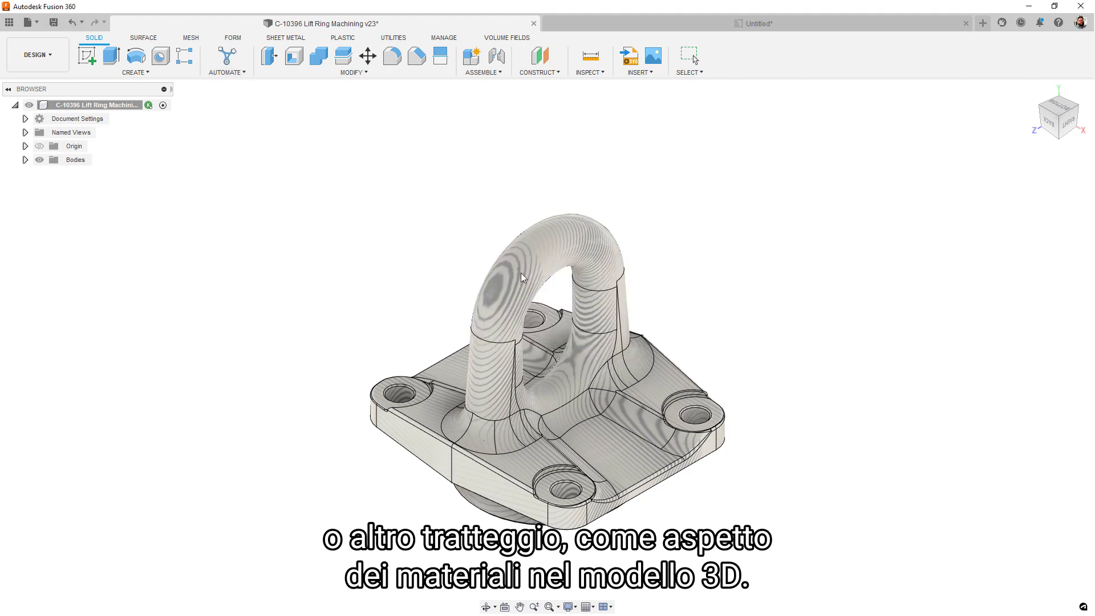
{"action": "left_click", "coordinate": [767, 24]}
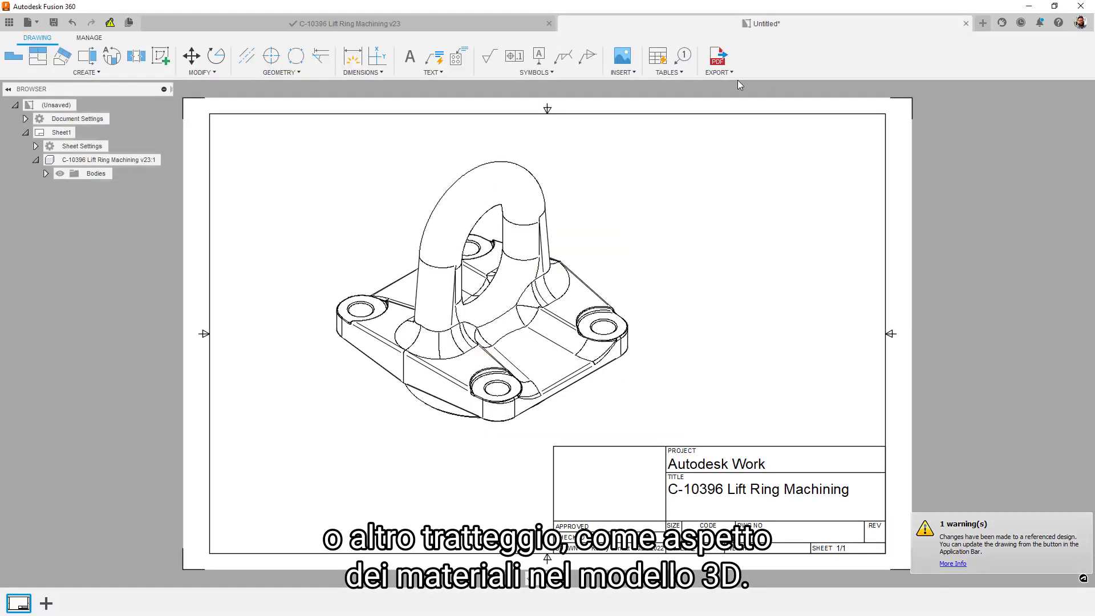
Step: Change the lift ring drawing view's style to shaded with visible edges only
{"action": "double_click", "coordinate": [568, 257]}
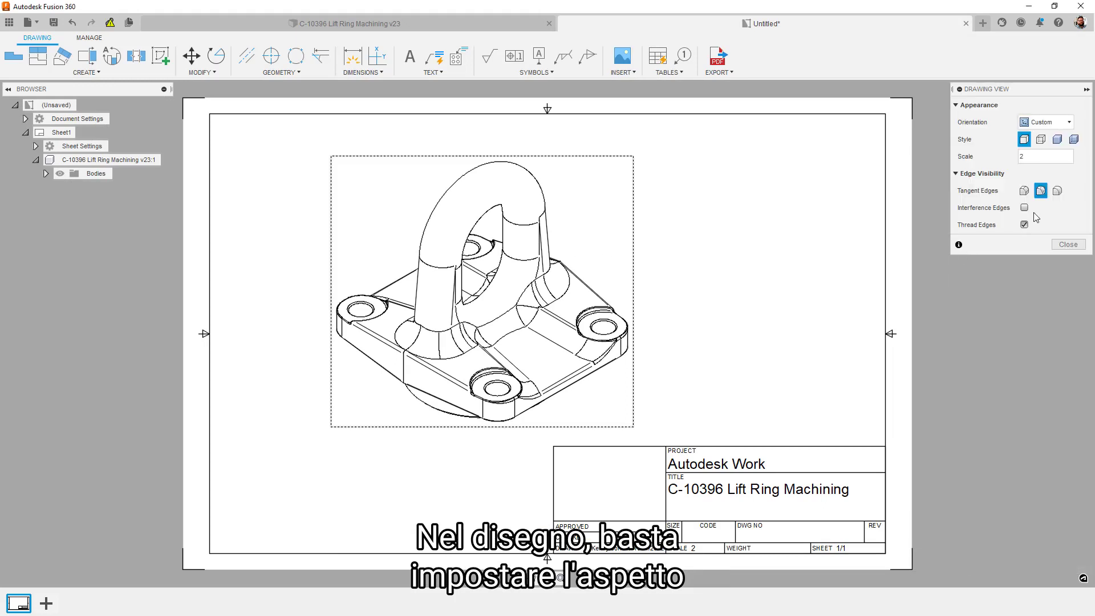
{"action": "left_click", "coordinate": [1058, 140]}
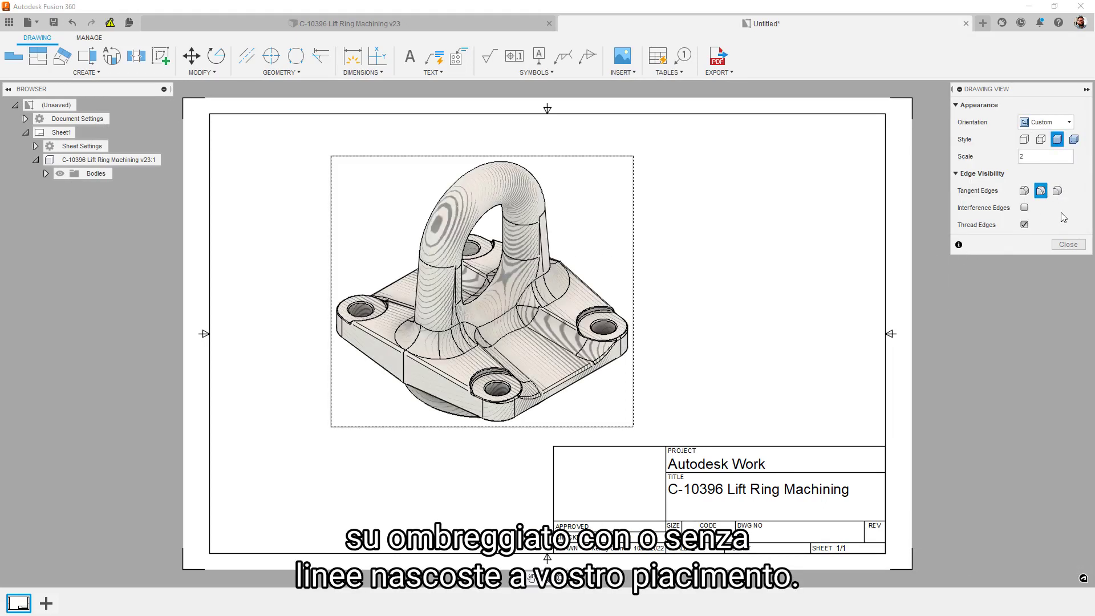
{"action": "left_click", "coordinate": [1069, 245]}
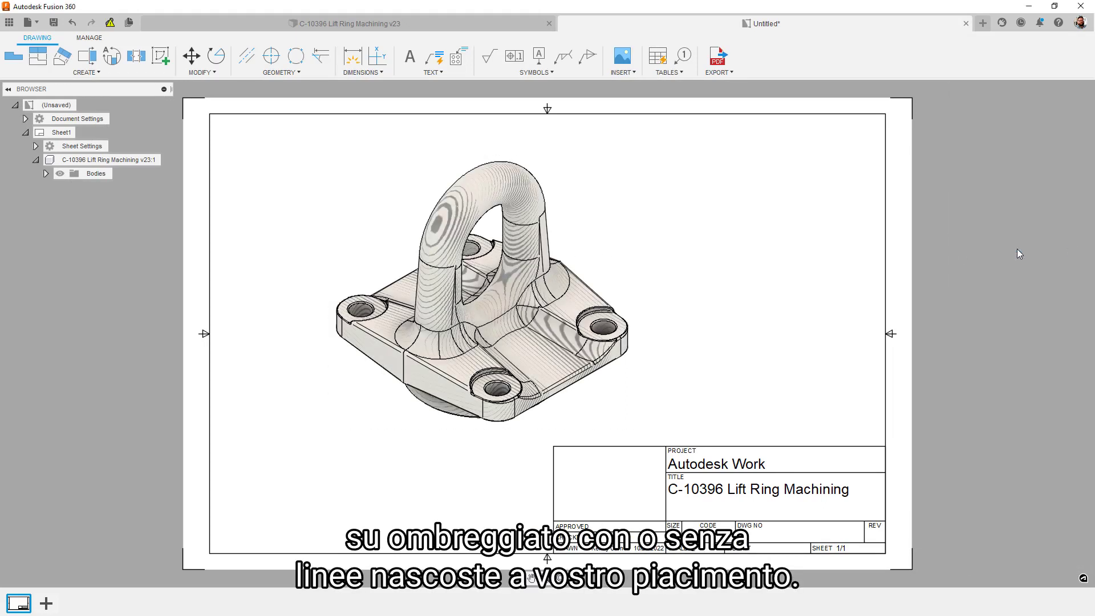
Step: Enable Display Line Widths in the drawing's document settings and set the Line Width Group to Custom
{"action": "left_click", "coordinate": [25, 119]}
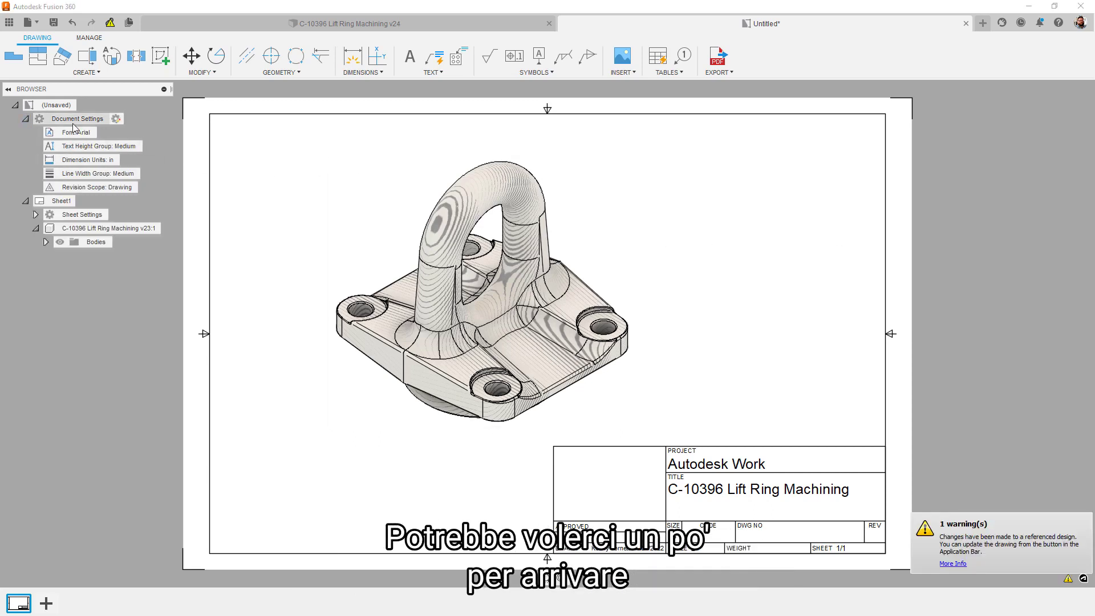
{"action": "left_click", "coordinate": [146, 173]}
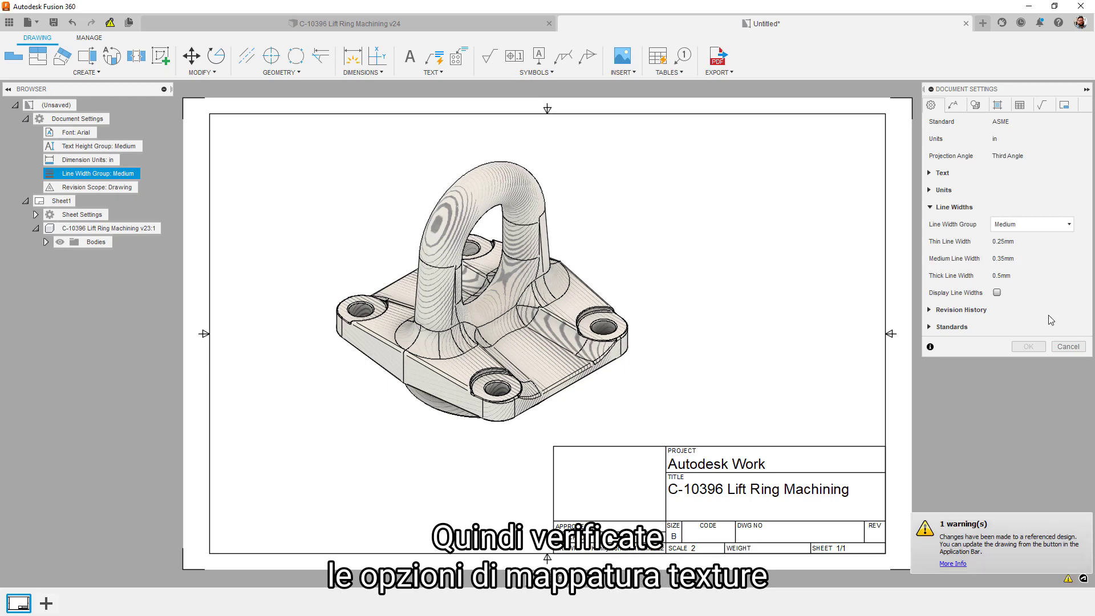
{"action": "left_click", "coordinate": [997, 293]}
{"action": "left_click", "coordinate": [1026, 224]}
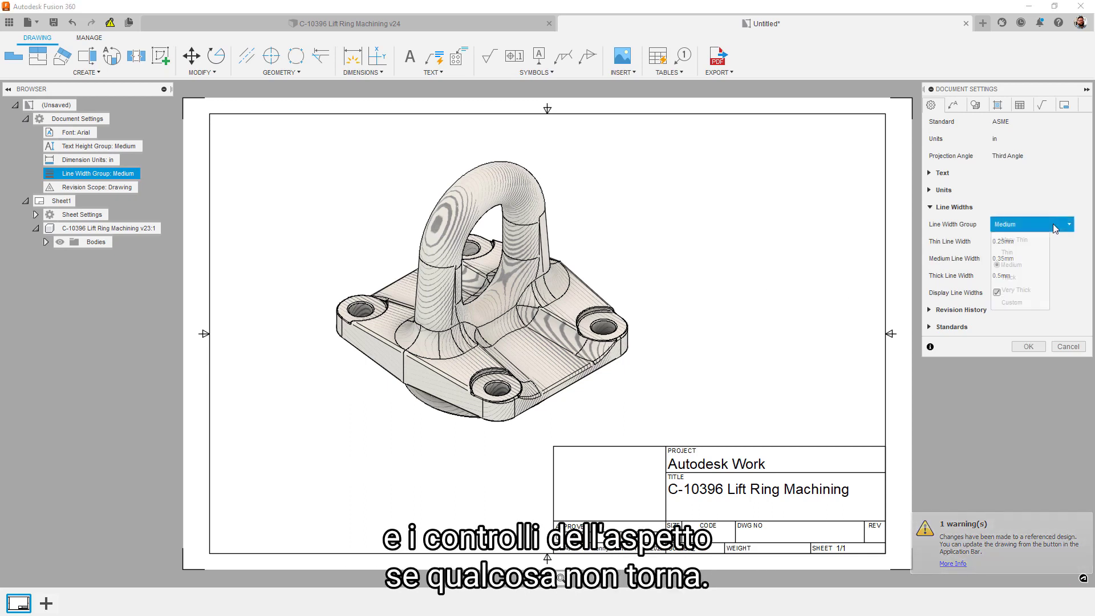
{"action": "left_click", "coordinate": [1023, 302]}
Step: Set the Thick Line Width to 0.7 mm and the Thin Line Width to 0.13 mm, and apply the document settings
{"action": "left_click", "coordinate": [1024, 277]}
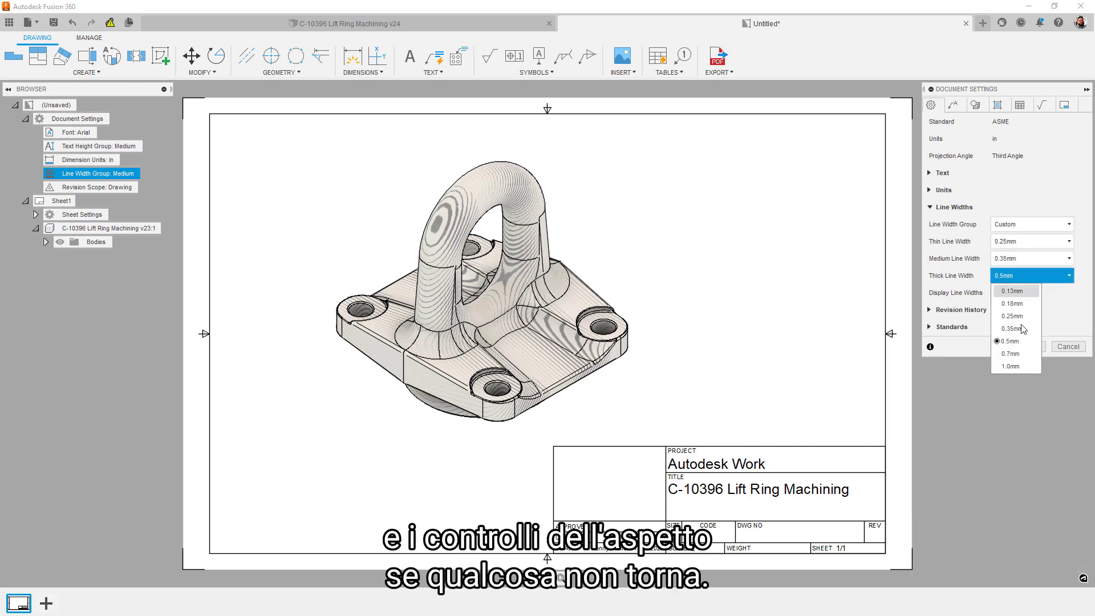
{"action": "left_click", "coordinate": [1011, 354]}
{"action": "left_click", "coordinate": [1030, 240]}
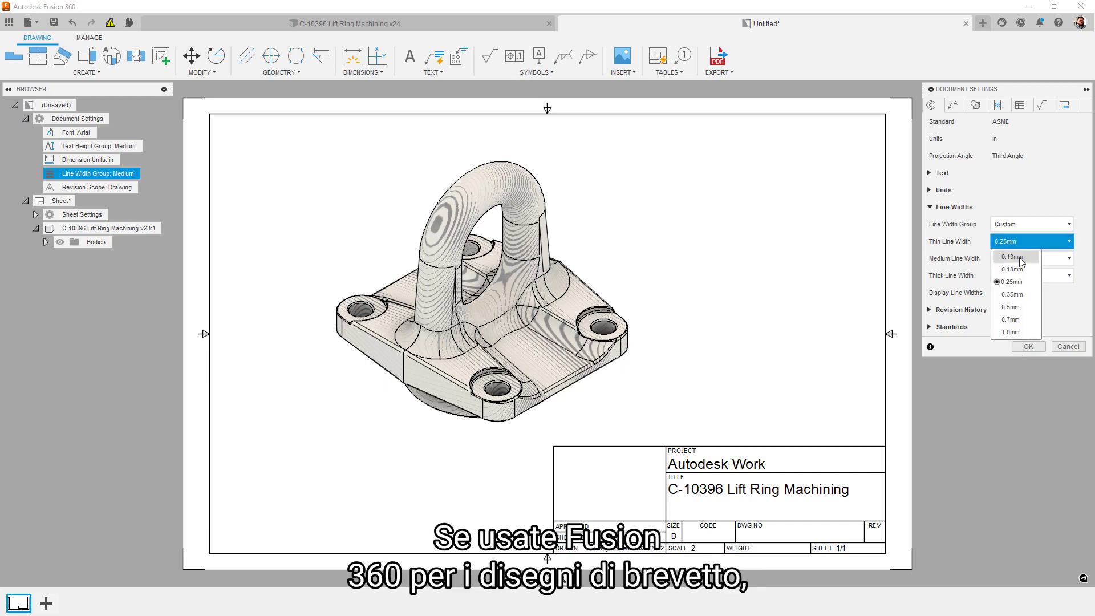
{"action": "left_click", "coordinate": [1012, 252]}
{"action": "left_click", "coordinate": [976, 106]}
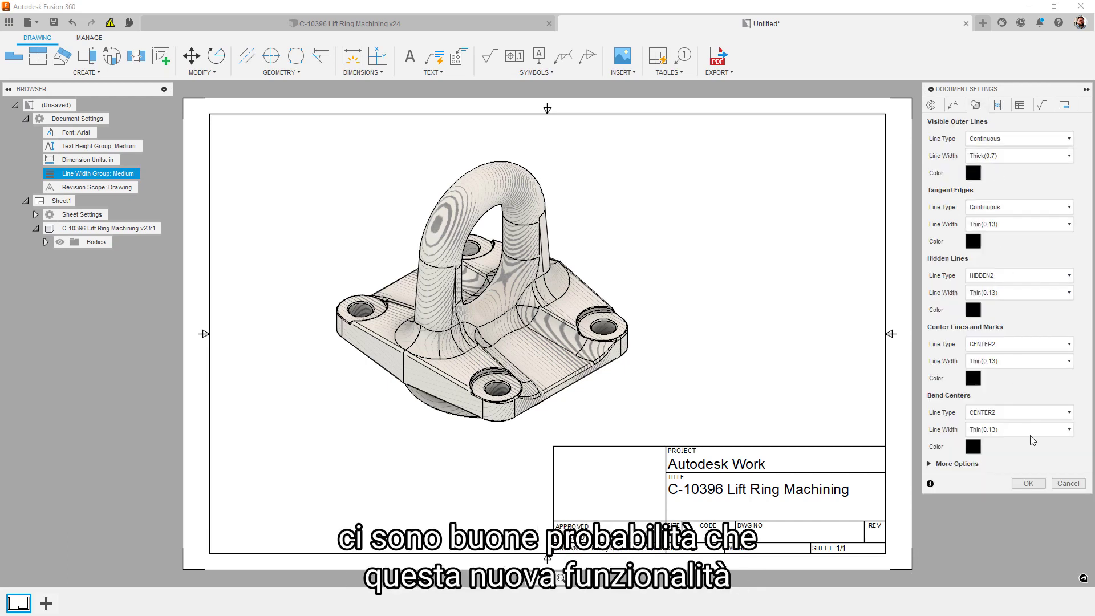
{"action": "left_click", "coordinate": [1029, 483]}
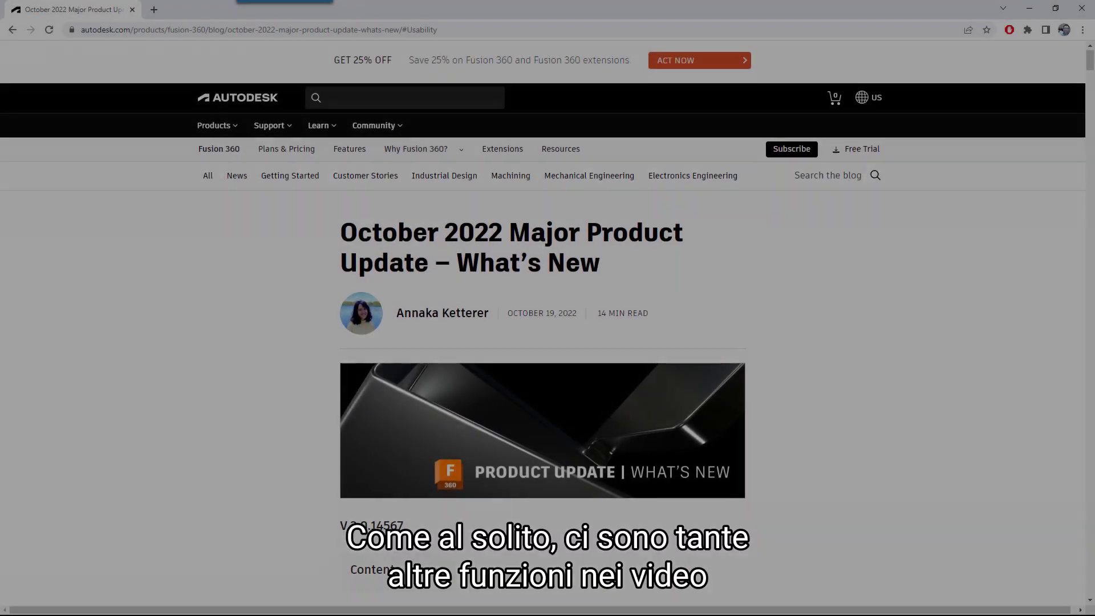
Step: Look through the October 2022 Major Product Update – What's New blog article in the browser, down to the Generative Design section
{"action": "scroll", "coordinate": [542, 342], "scroll_direction": "down", "scroll_amount": 9}
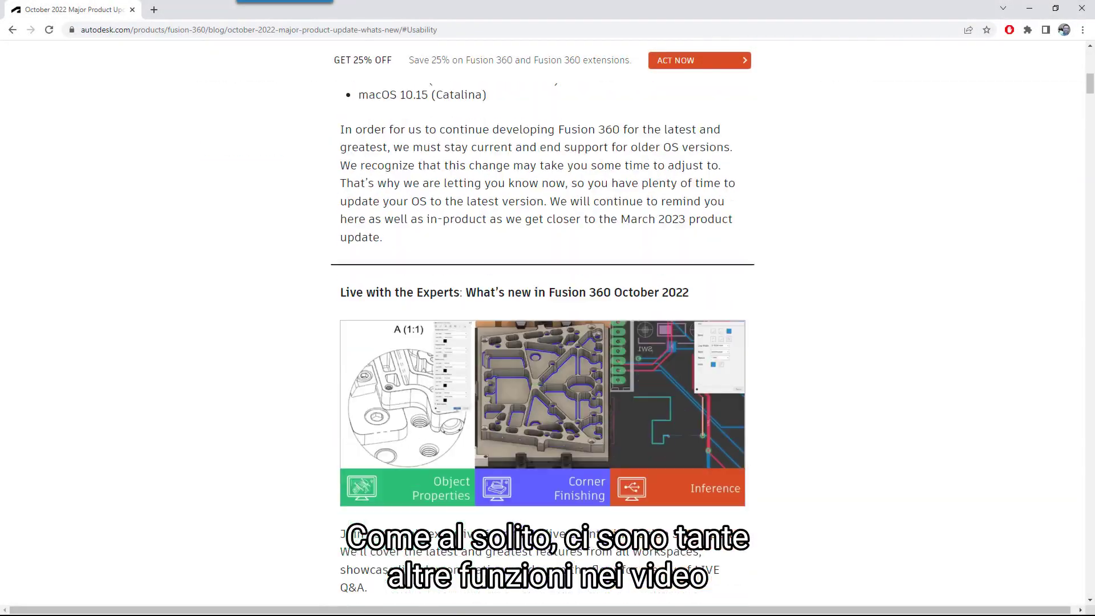
{"action": "scroll", "coordinate": [541, 342], "scroll_direction": "down", "scroll_amount": 15}
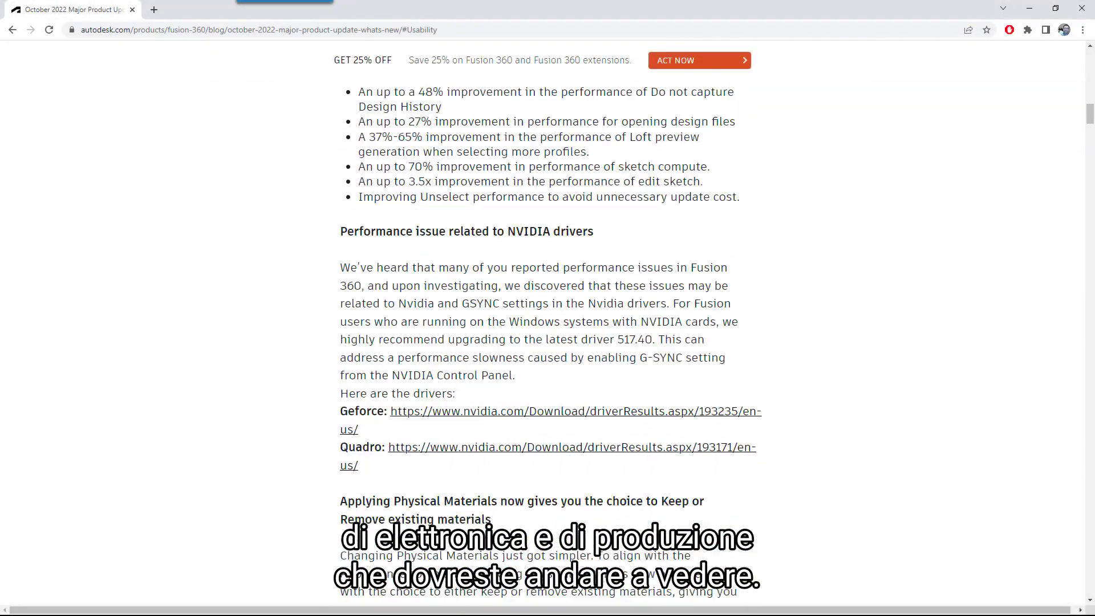
{"action": "scroll", "coordinate": [541, 343], "scroll_direction": "down", "scroll_amount": 4}
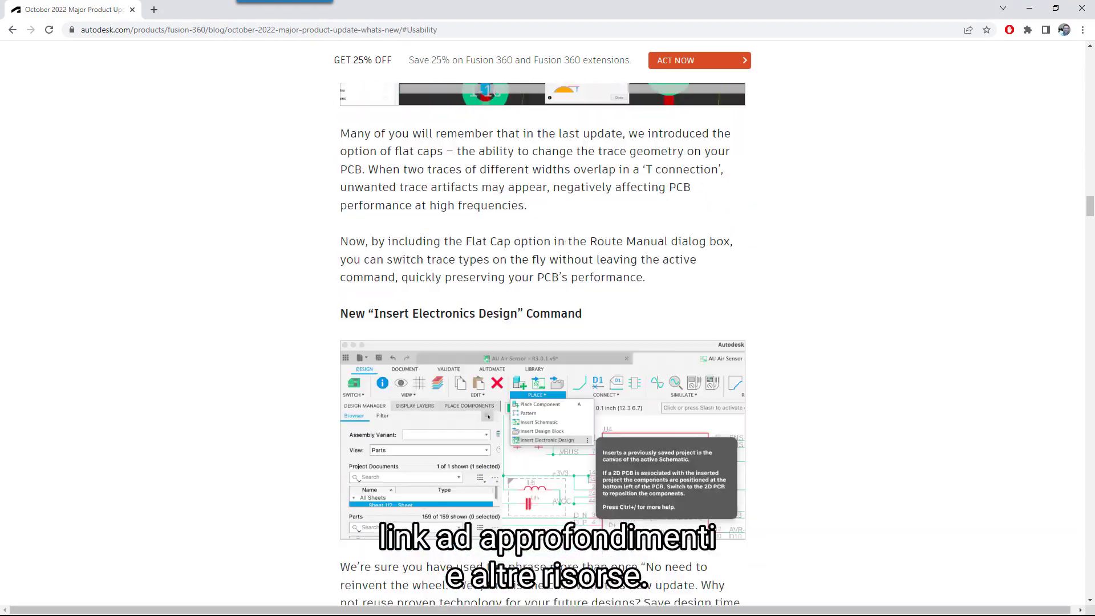
{"action": "scroll", "coordinate": [541, 342], "scroll_direction": "down", "scroll_amount": 15}
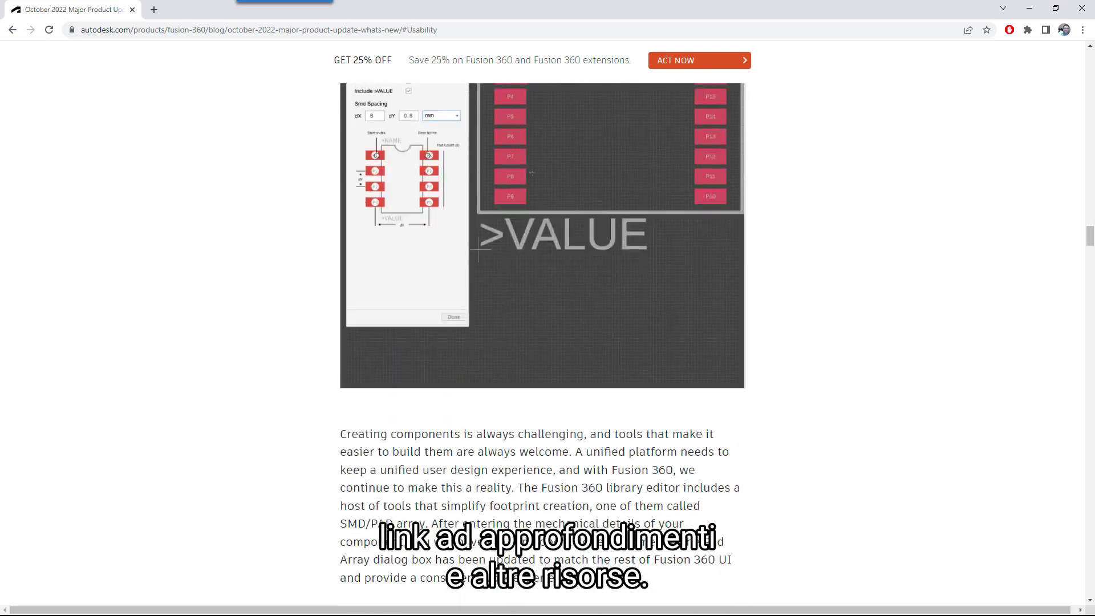
{"action": "scroll", "coordinate": [542, 342], "scroll_direction": "down", "scroll_amount": 16}
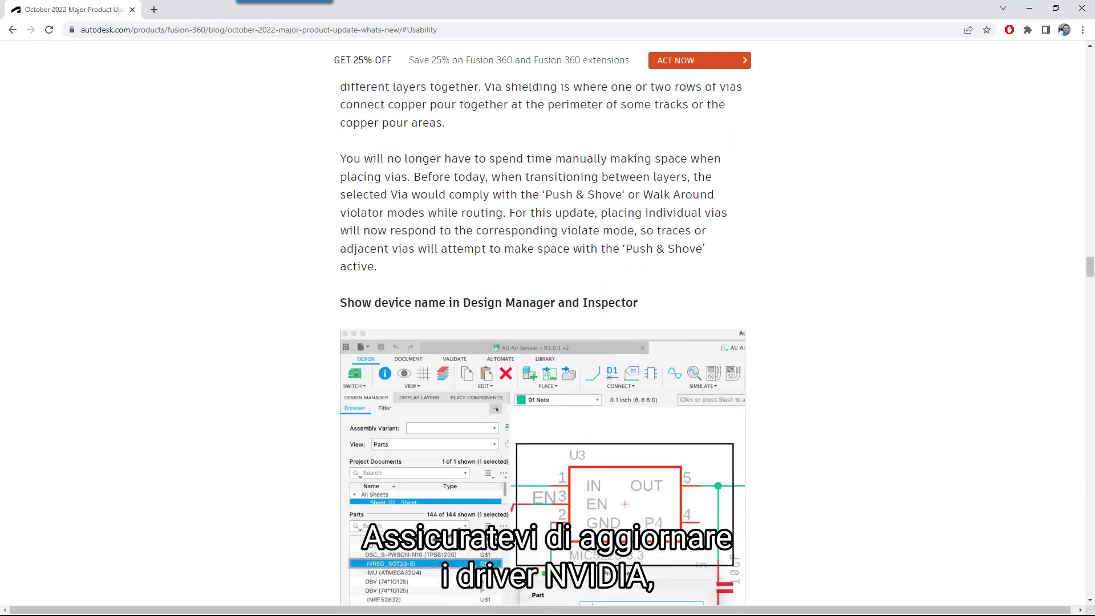
{"action": "scroll", "coordinate": [542, 342], "scroll_direction": "down", "scroll_amount": 15}
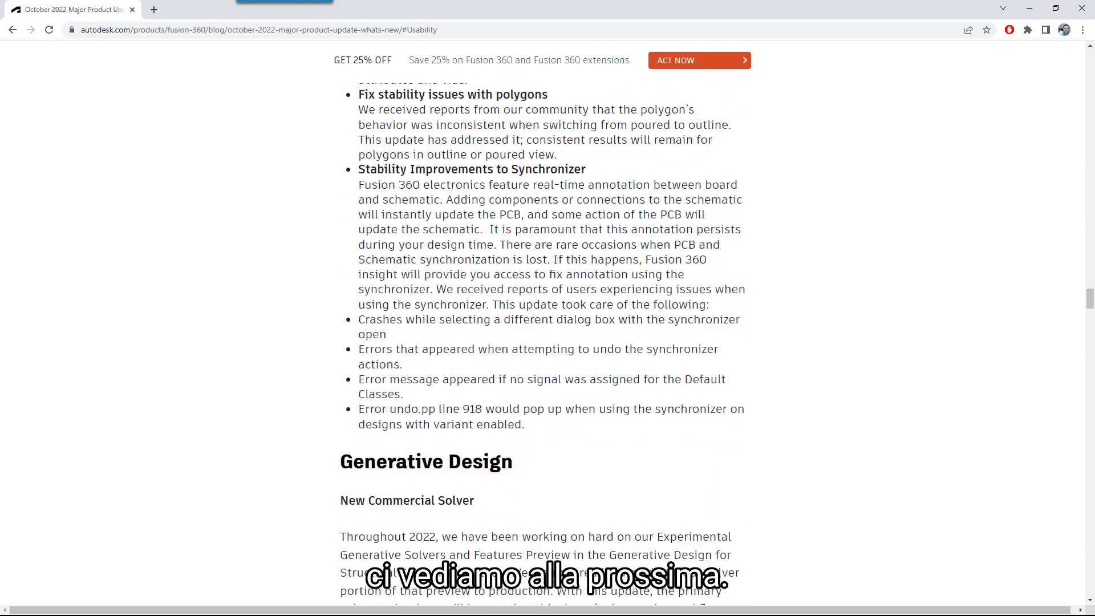